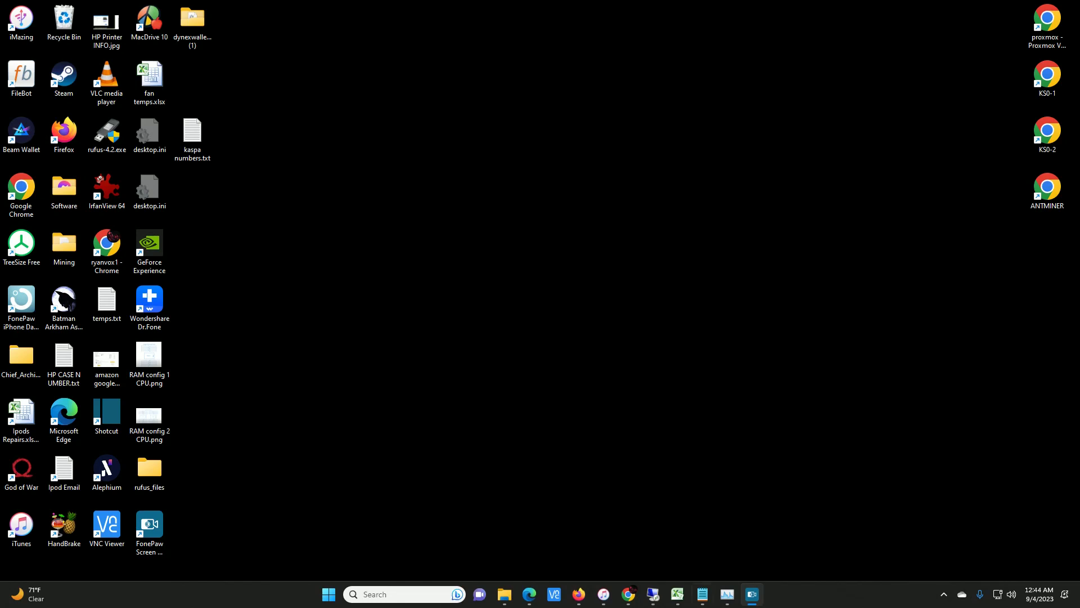
- Bring the Chrome window showing the neoxa.net homepage to the front
{"action": "mouse_move", "coordinate": [629, 594]}
{"action": "left_click", "coordinate": [566, 531]}
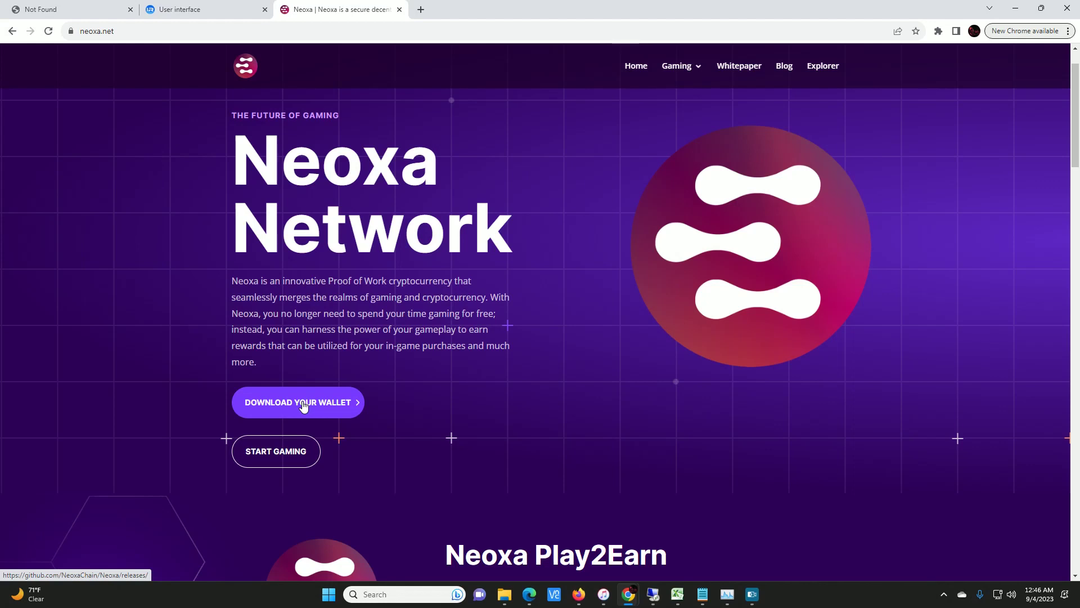
{"action": "scroll", "coordinate": [573, 292], "scroll_direction": "down", "scroll_amount": 10}
{"action": "scroll", "coordinate": [573, 292], "scroll_direction": "up", "scroll_amount": 11}
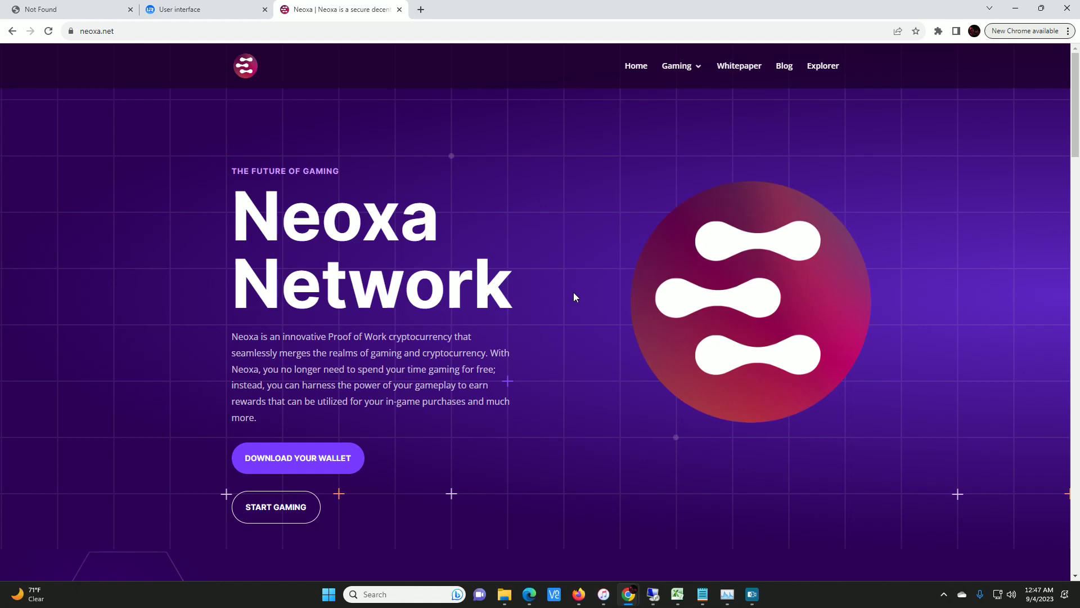
{"action": "left_click", "coordinate": [738, 67]}
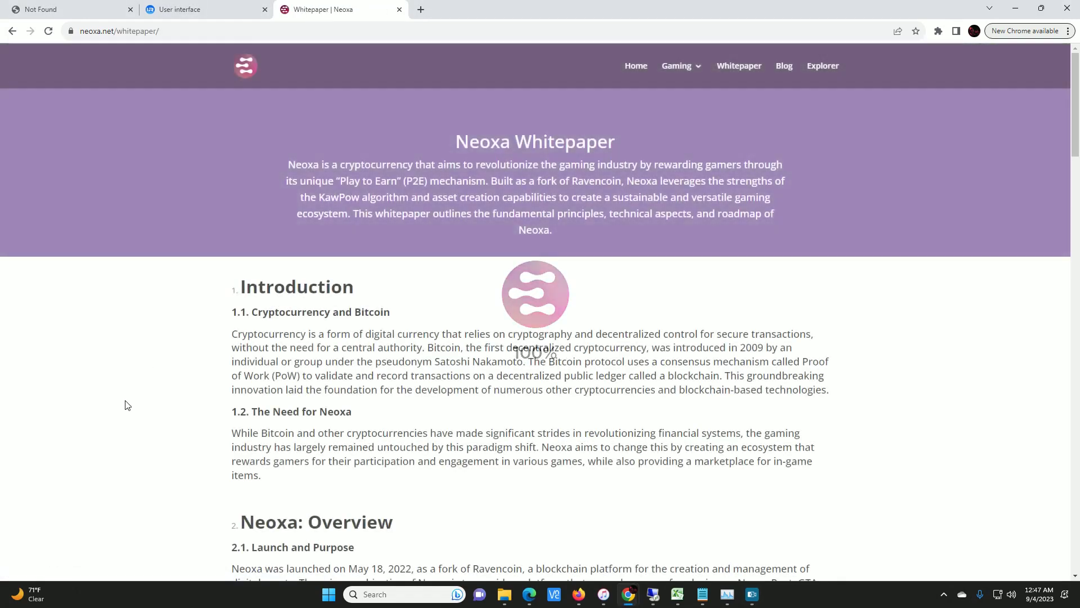
{"action": "scroll", "coordinate": [143, 403], "scroll_direction": "down", "scroll_amount": 20}
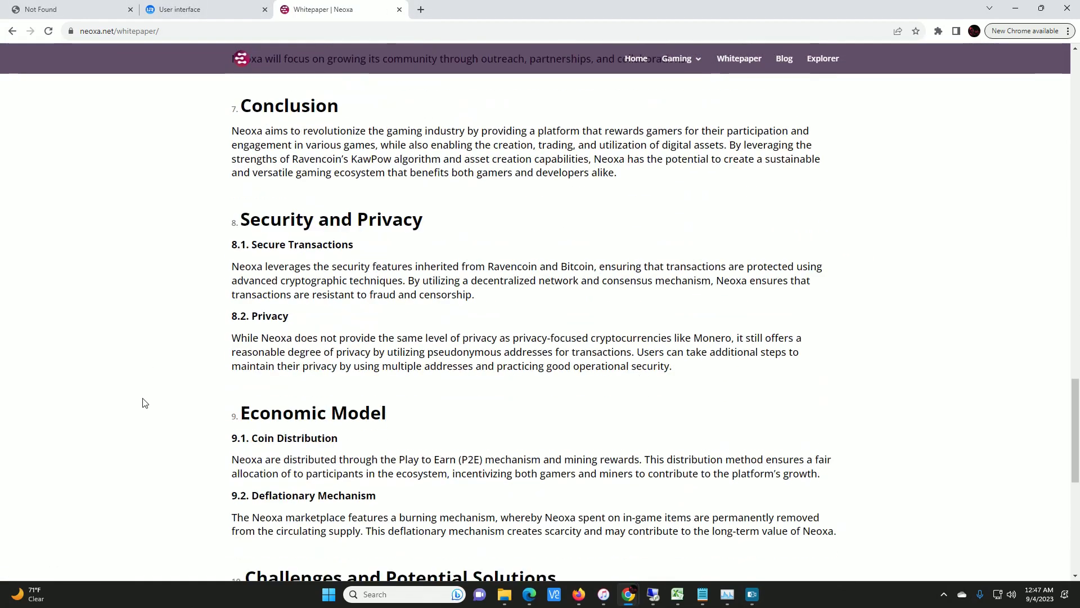
{"action": "scroll", "coordinate": [142, 403], "scroll_direction": "down", "scroll_amount": 8}
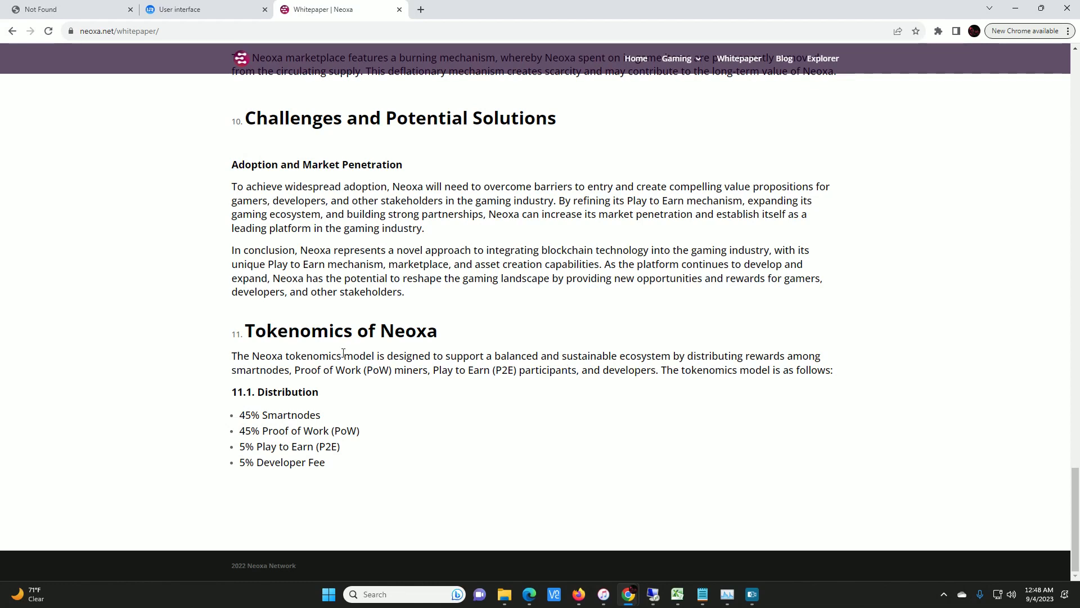
{"action": "scroll", "coordinate": [810, 259], "scroll_direction": "up", "scroll_amount": 20}
{"action": "scroll", "coordinate": [803, 256], "scroll_direction": "up", "scroll_amount": 20}
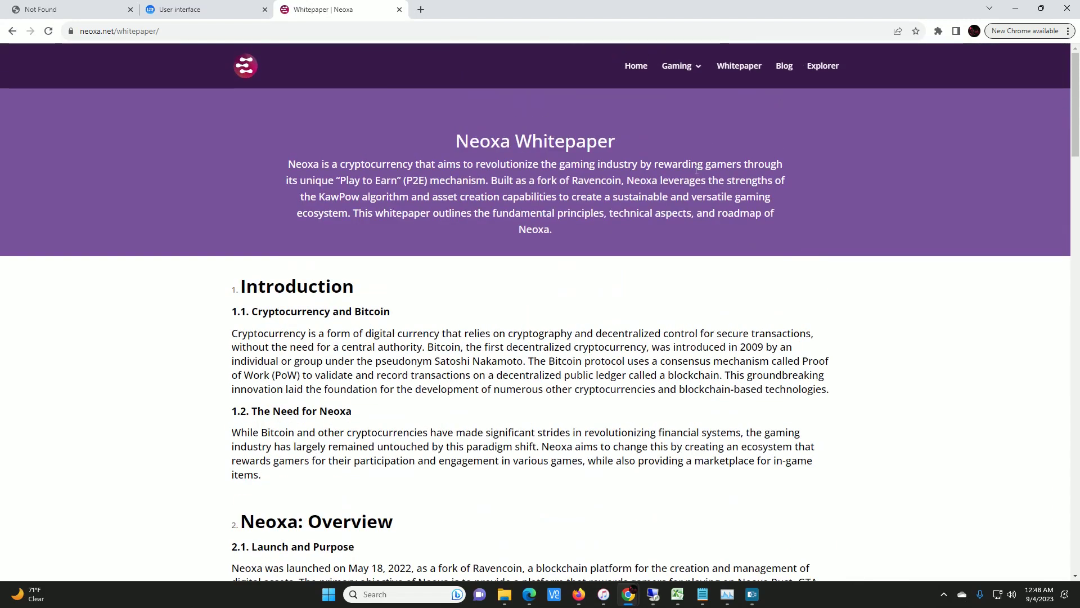
{"action": "left_click", "coordinate": [637, 72]}
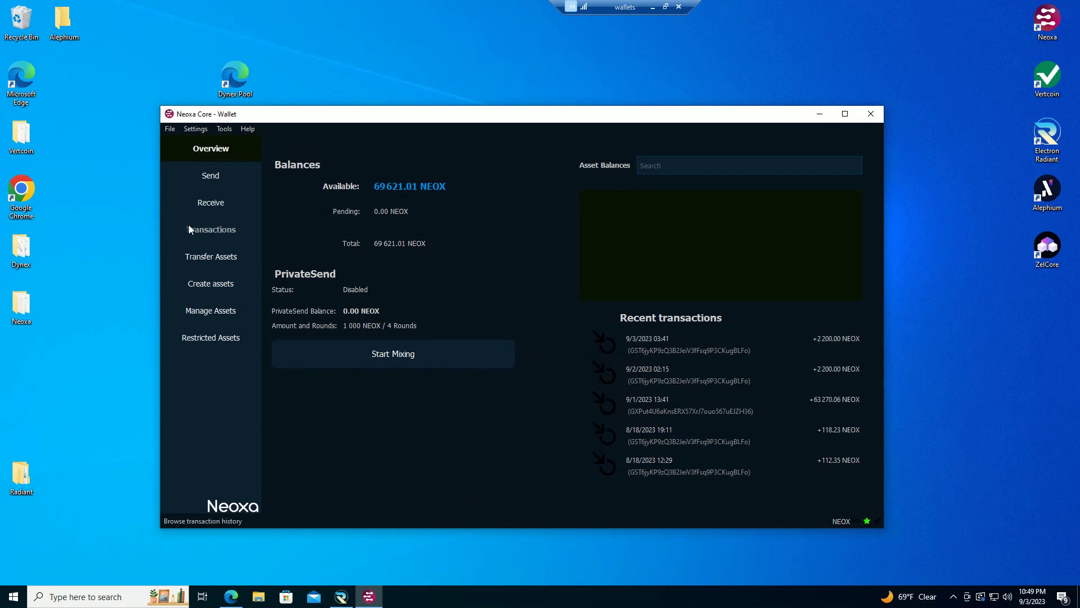
- Generate a new payment request on Neoxa Core's Receive page to get a fresh receiving address
{"action": "left_click", "coordinate": [211, 205]}
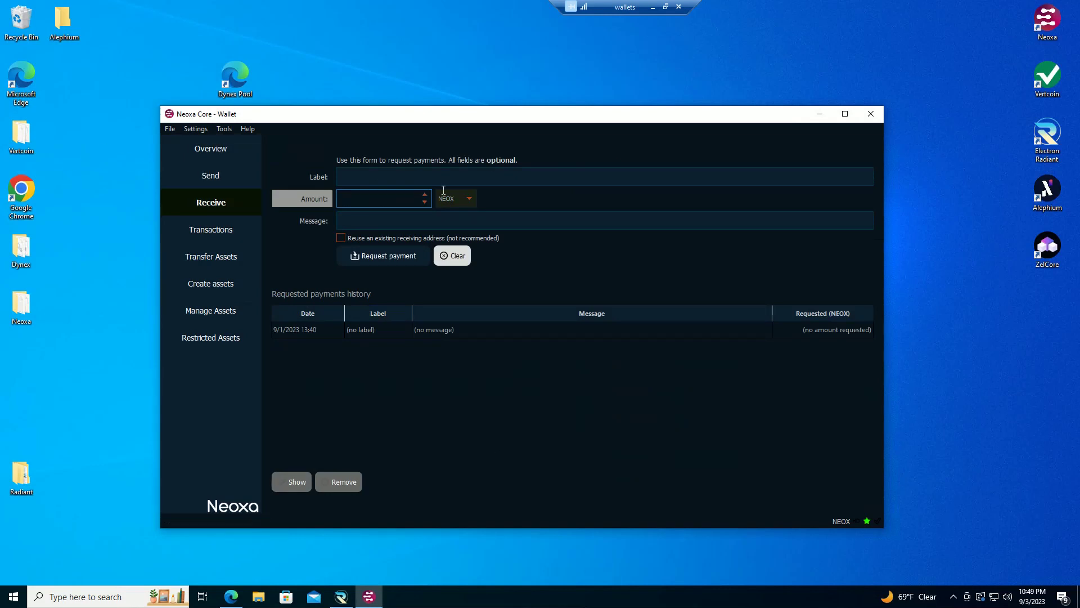
{"action": "left_click", "coordinate": [384, 256]}
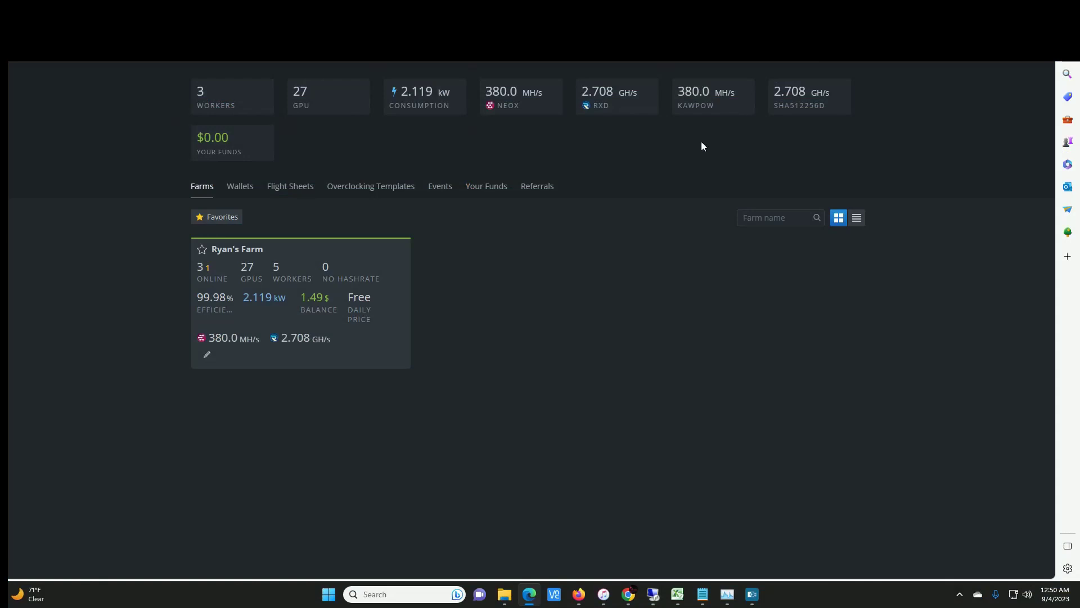
{"action": "left_click", "coordinate": [390, 283]}
- Start a new NEOX wallet from the farm's Wallets tab, then cancel it without saving
{"action": "left_click", "coordinate": [318, 188]}
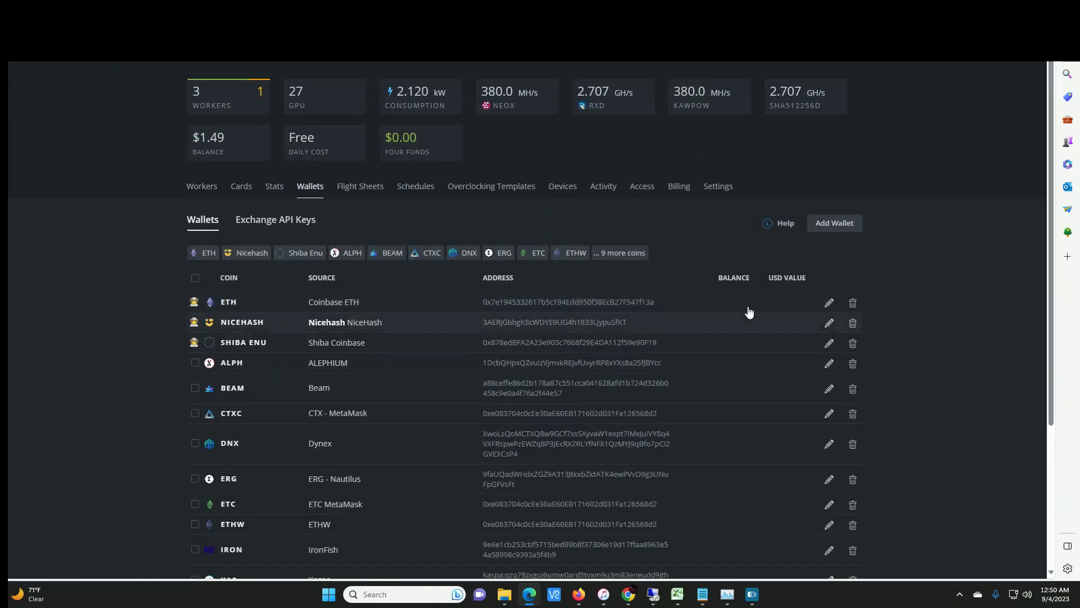
{"action": "left_click", "coordinate": [852, 218]}
{"action": "left_click", "coordinate": [445, 189]}
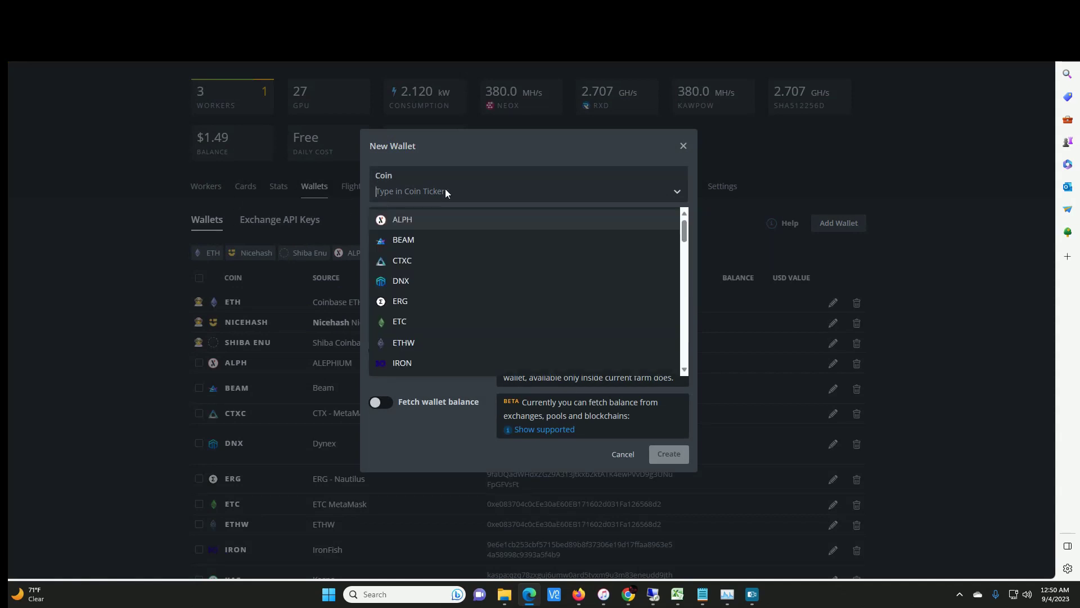
{"action": "type", "text": "neo"}
{"action": "left_click", "coordinate": [449, 224]}
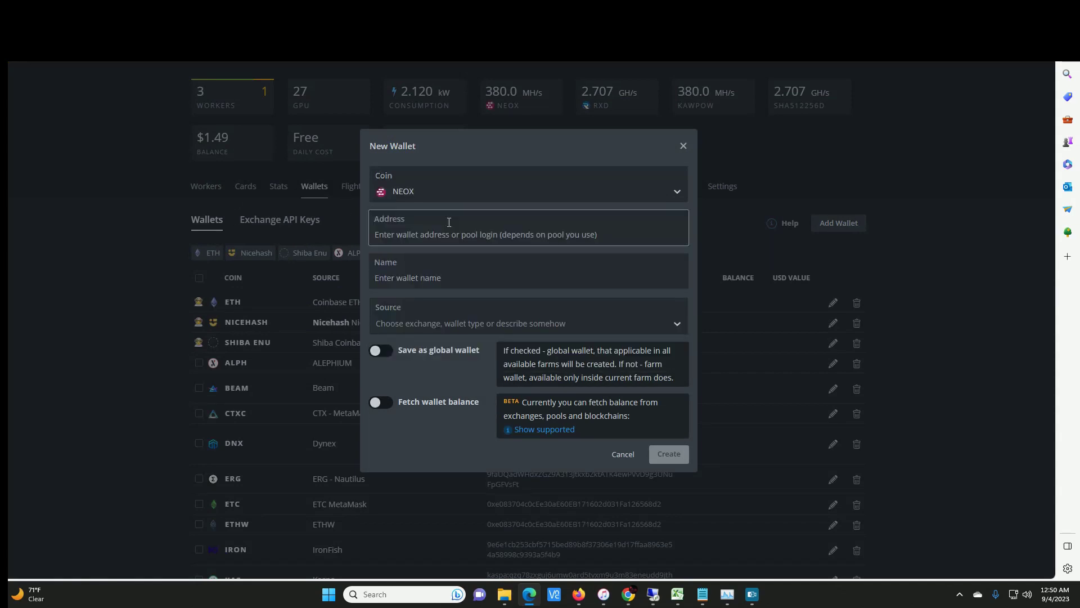
{"action": "right_click", "coordinate": [445, 236]}
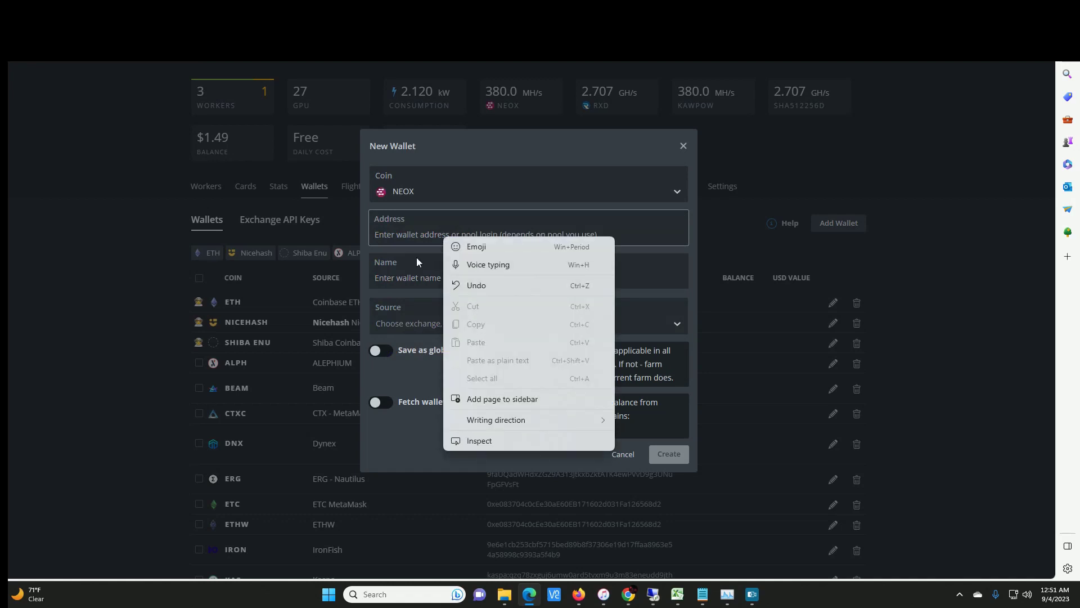
{"action": "left_click", "coordinate": [431, 218]}
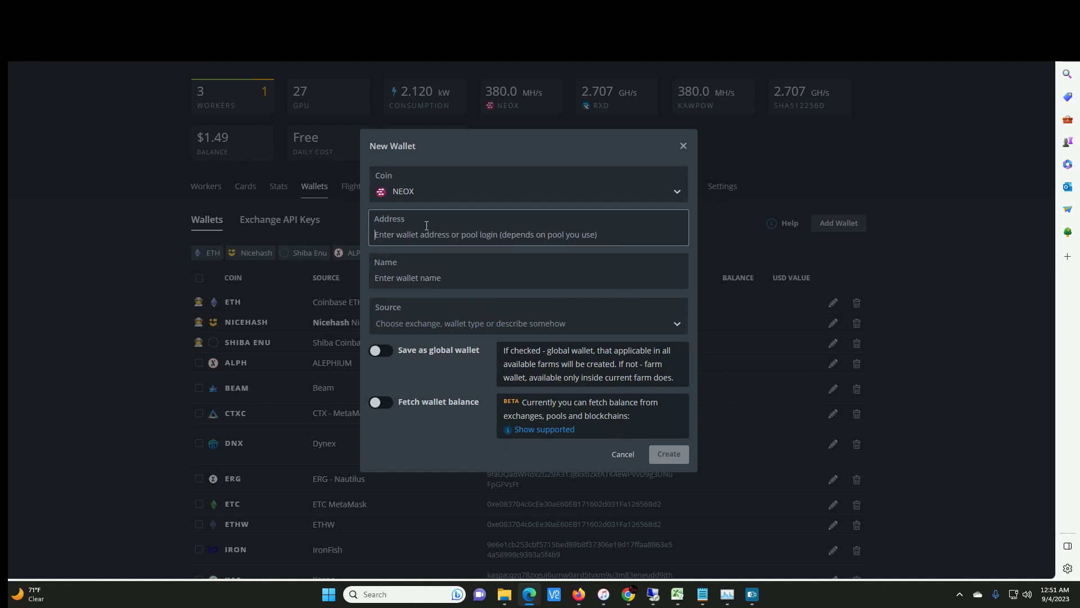
{"action": "left_click", "coordinate": [683, 145]}
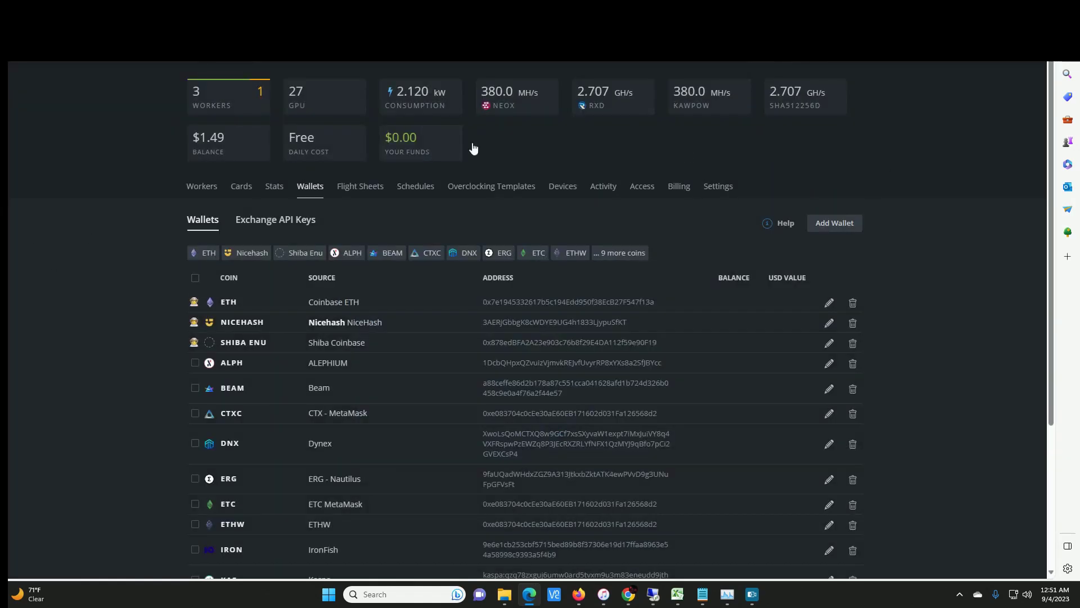
- Go to the farm's Flight Sheets and open actions for the NEOX minerpool.pro-solo sheet
{"action": "left_click", "coordinate": [201, 186]}
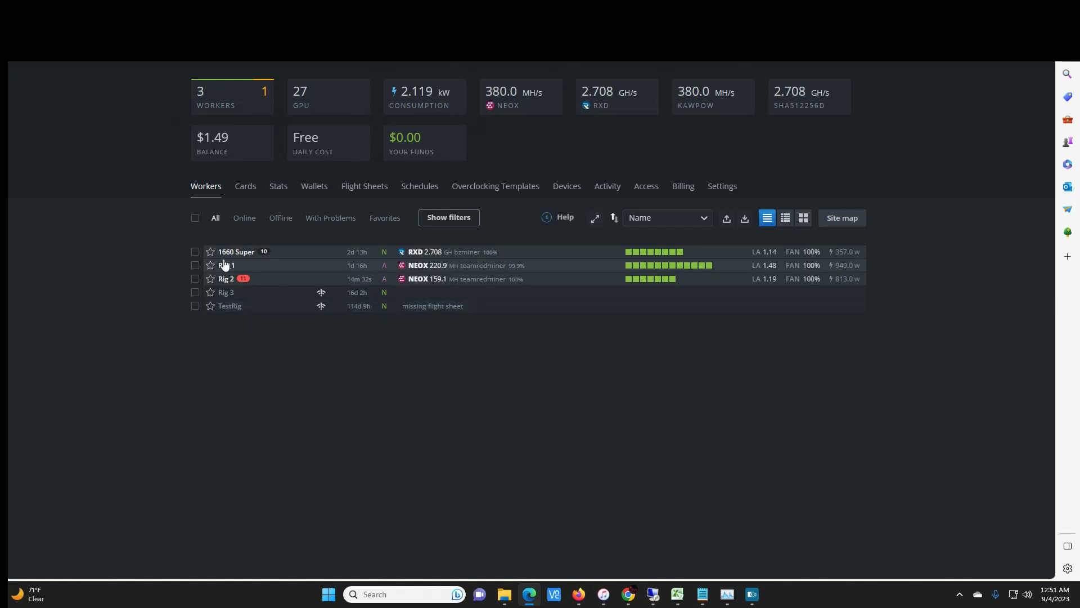
{"action": "left_click", "coordinate": [349, 186]}
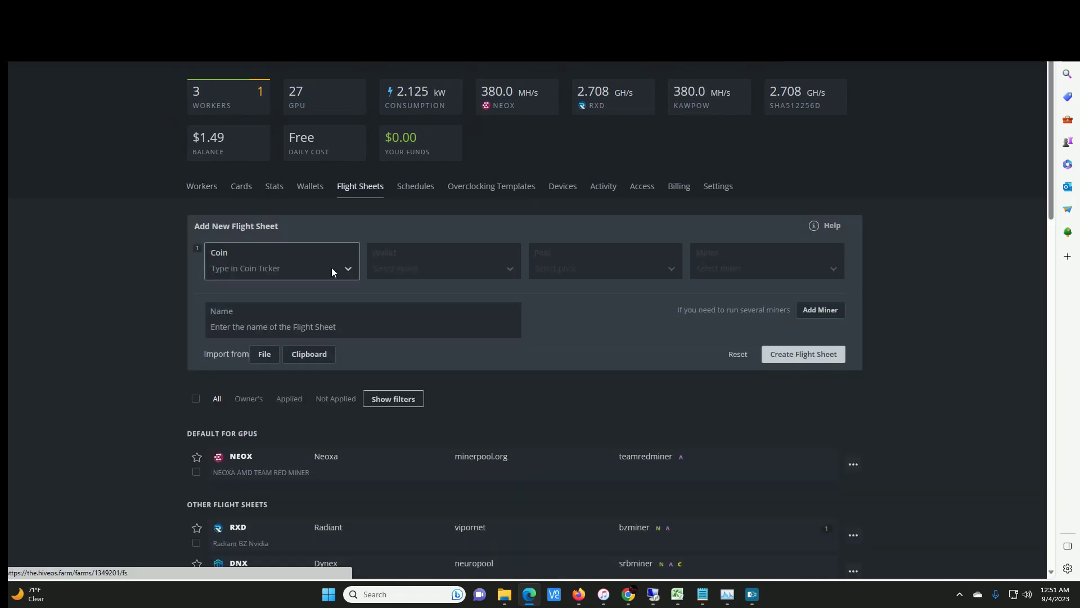
{"action": "scroll", "coordinate": [776, 264], "scroll_direction": "down", "scroll_amount": 12}
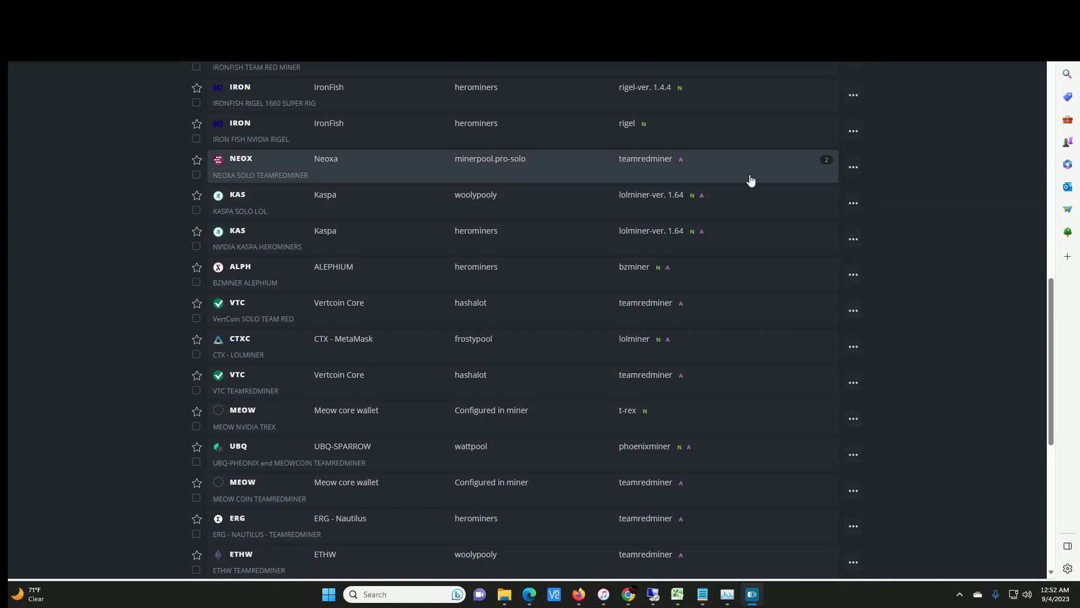
{"action": "left_click", "coordinate": [853, 167]}
- Open the NEOXA SOLO TEAMREDMINER sheet for editing, keeping NEOX and the Neoxa wallet
{"action": "left_click", "coordinate": [814, 189]}
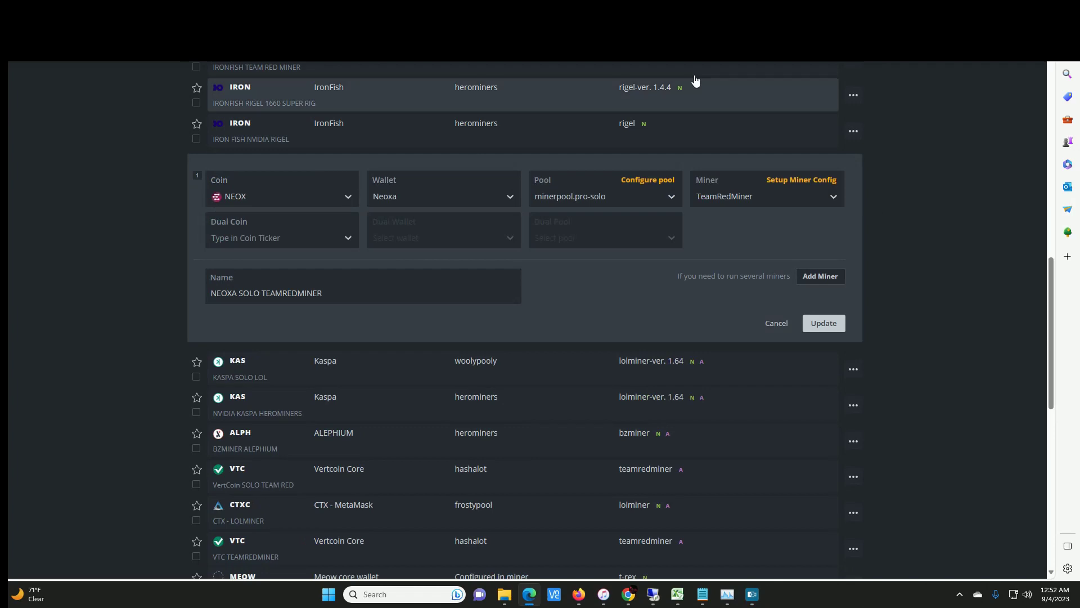
{"action": "left_click", "coordinate": [312, 197]}
{"action": "left_click", "coordinate": [291, 227]}
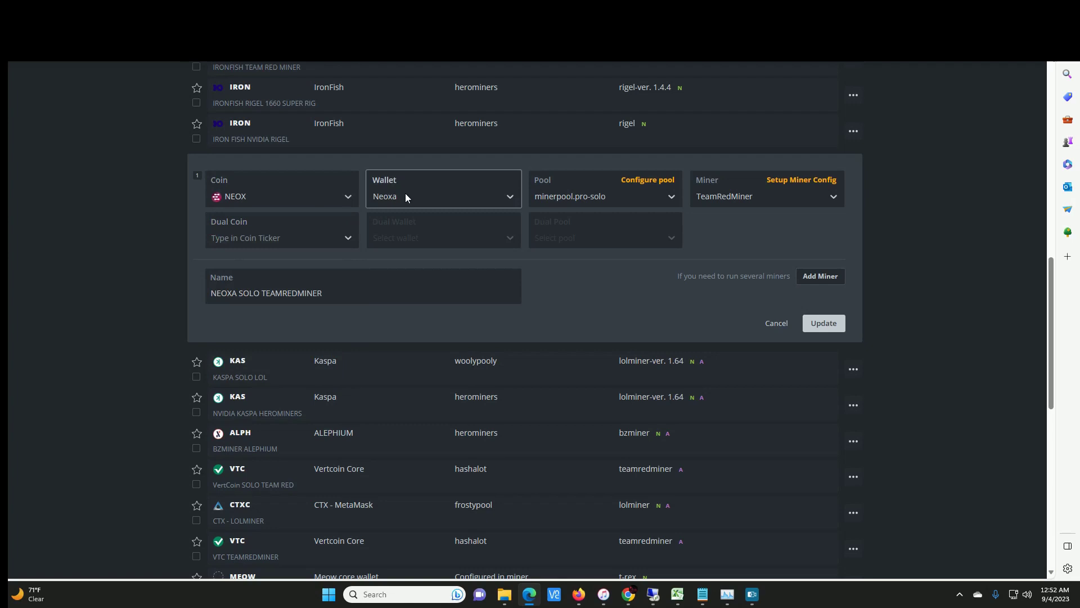
{"action": "left_click", "coordinate": [420, 223]}
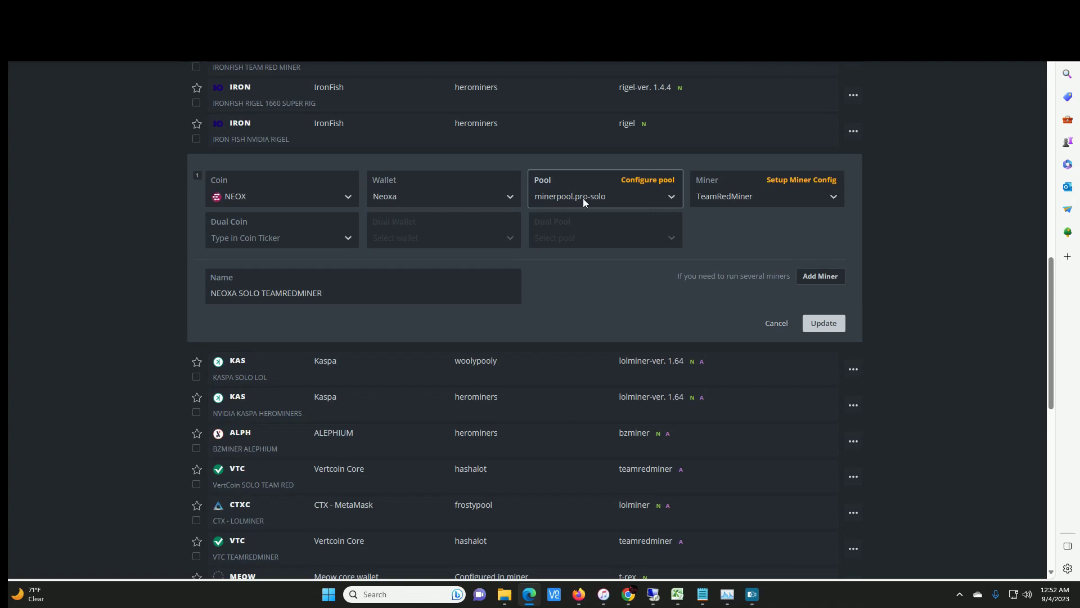
- Review the minerpool.pro-solo pool configuration and pool list, keeping minerpool.pro-solo selected
{"action": "left_click", "coordinate": [672, 198]}
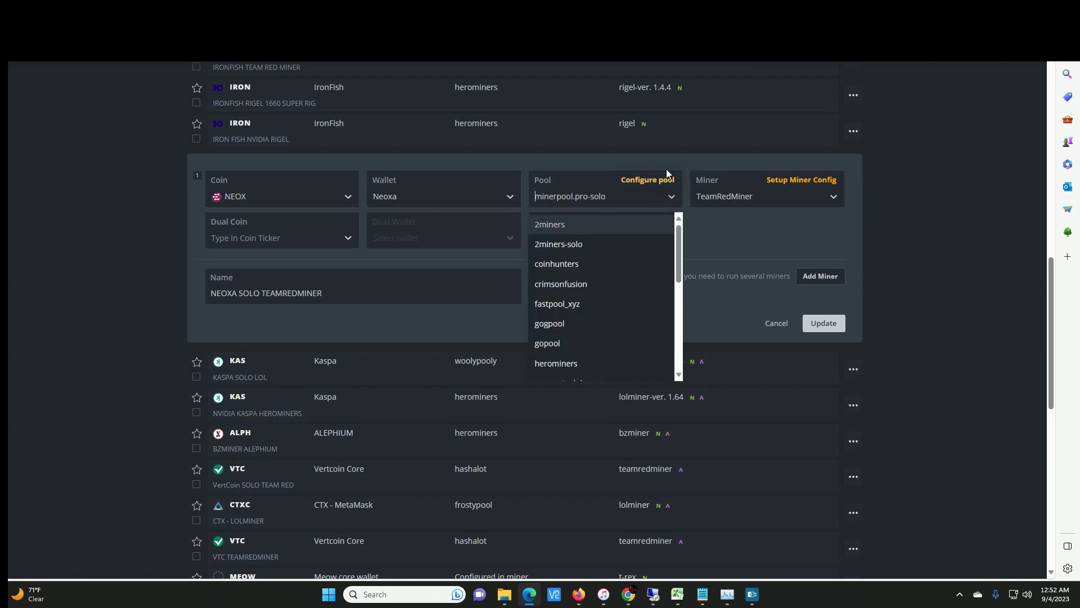
{"action": "left_click", "coordinate": [657, 179]}
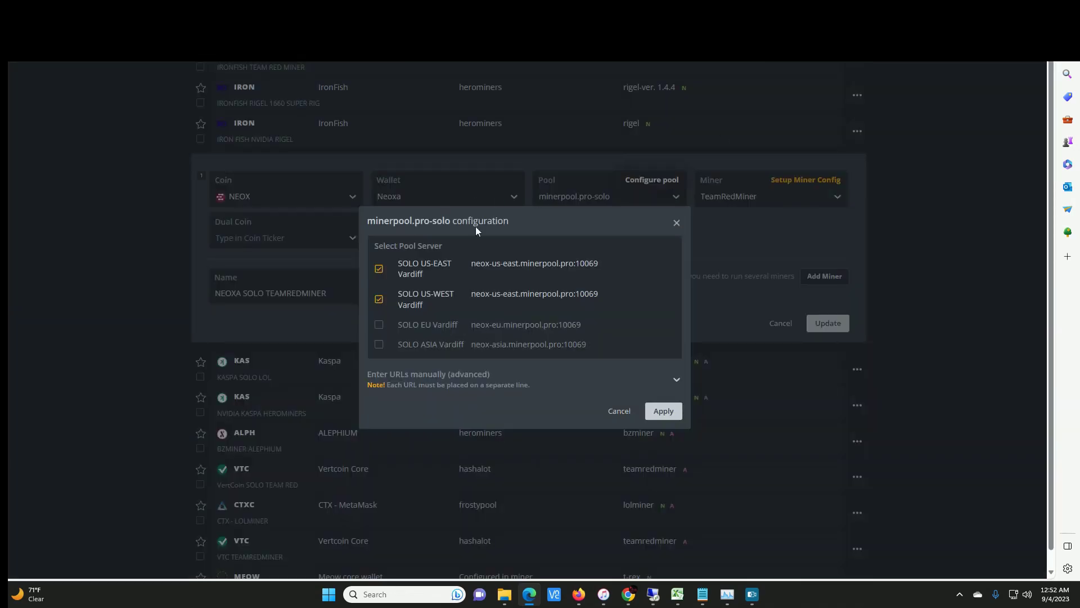
{"action": "left_click", "coordinate": [677, 224]}
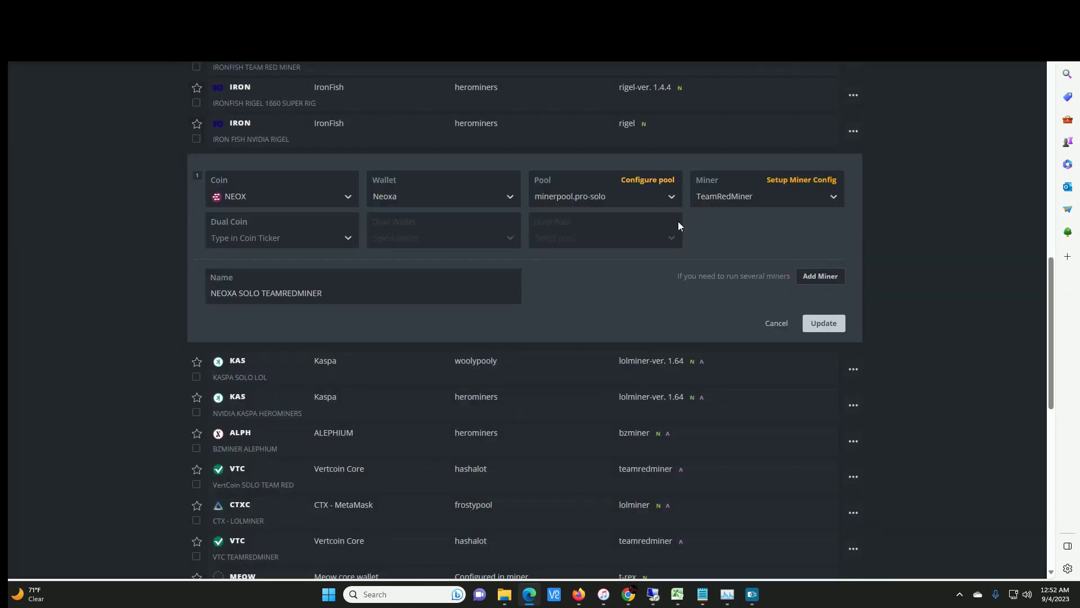
{"action": "left_click", "coordinate": [678, 204]}
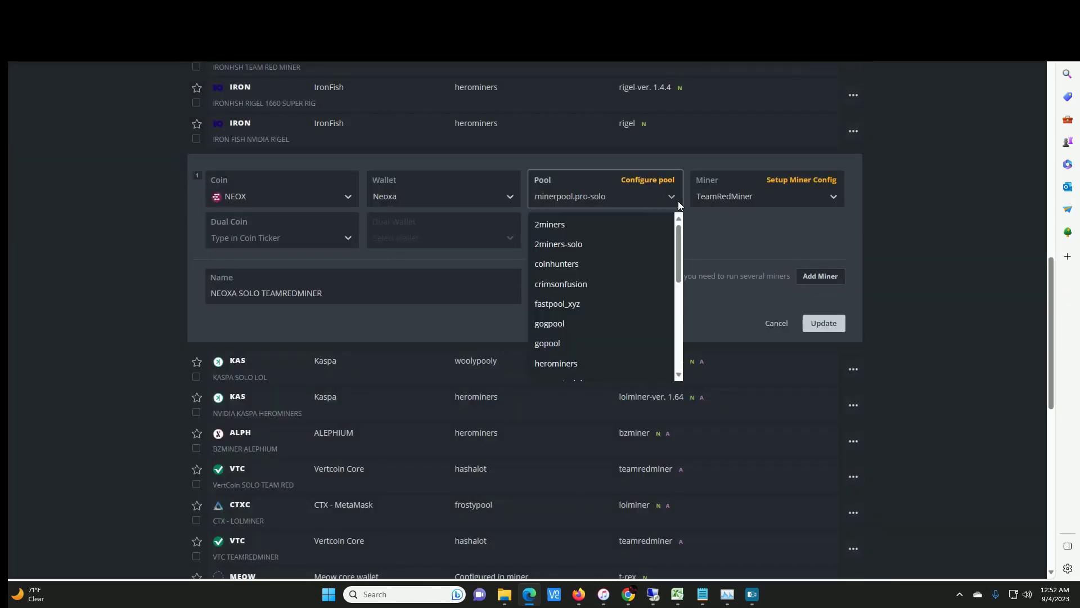
{"action": "scroll", "coordinate": [615, 302], "scroll_direction": "down", "scroll_amount": 1}
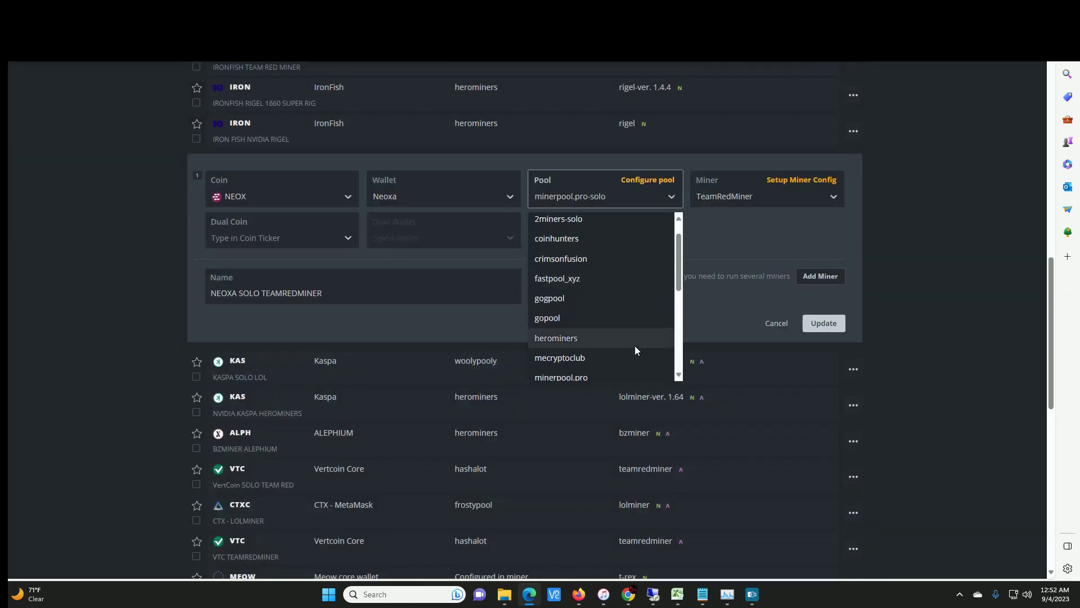
{"action": "scroll", "coordinate": [600, 336], "scroll_direction": "down", "scroll_amount": 1}
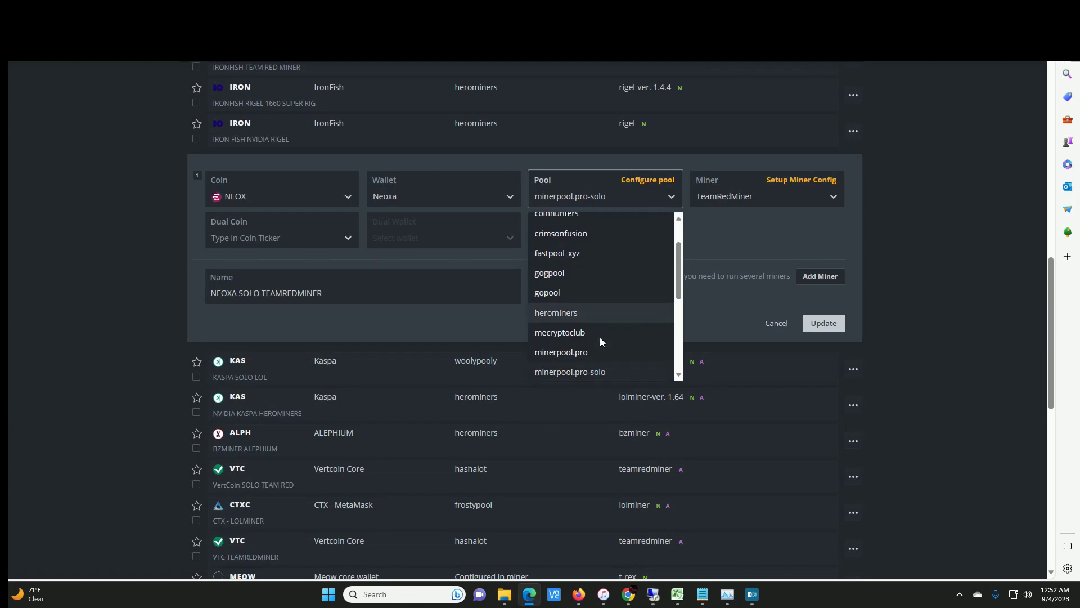
{"action": "scroll", "coordinate": [616, 318], "scroll_direction": "down", "scroll_amount": 10}
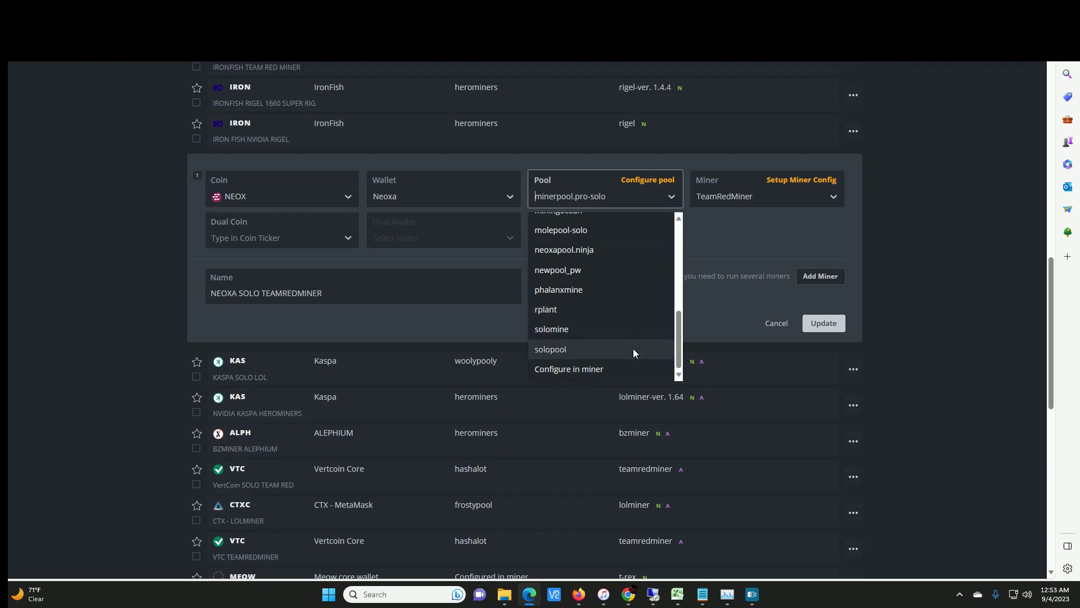
{"action": "scroll", "coordinate": [634, 349], "scroll_direction": "up", "scroll_amount": 10}
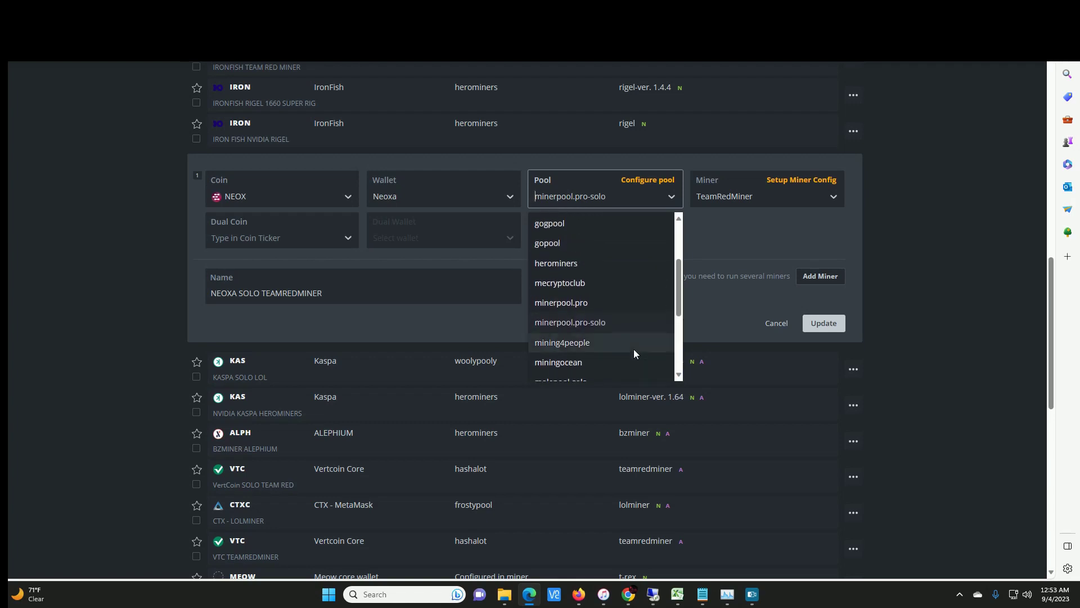
{"action": "scroll", "coordinate": [633, 348], "scroll_direction": "up", "scroll_amount": 1}
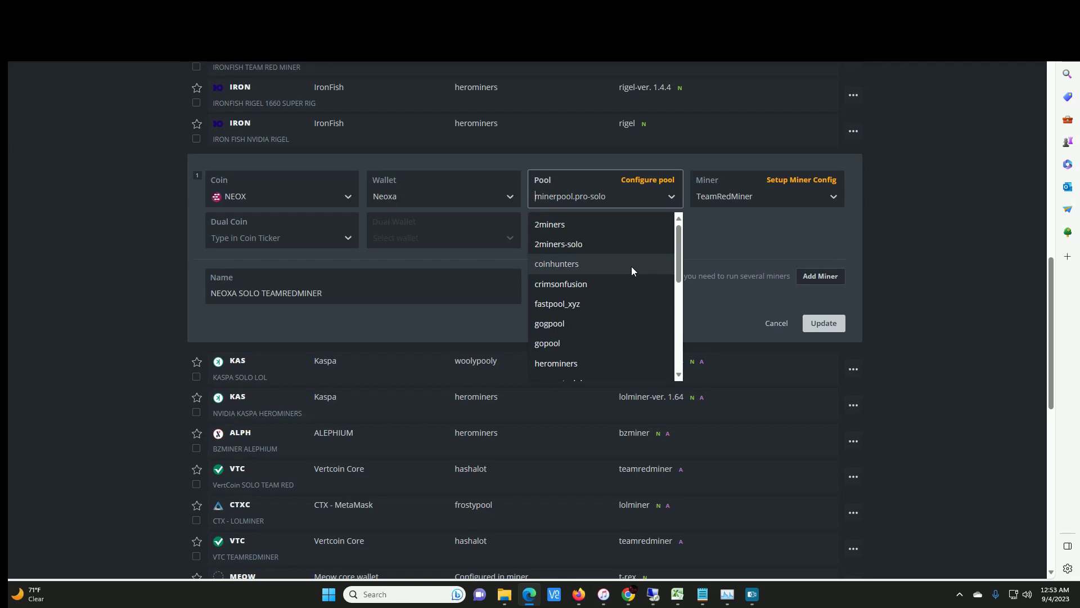
{"action": "left_click", "coordinate": [914, 235]}
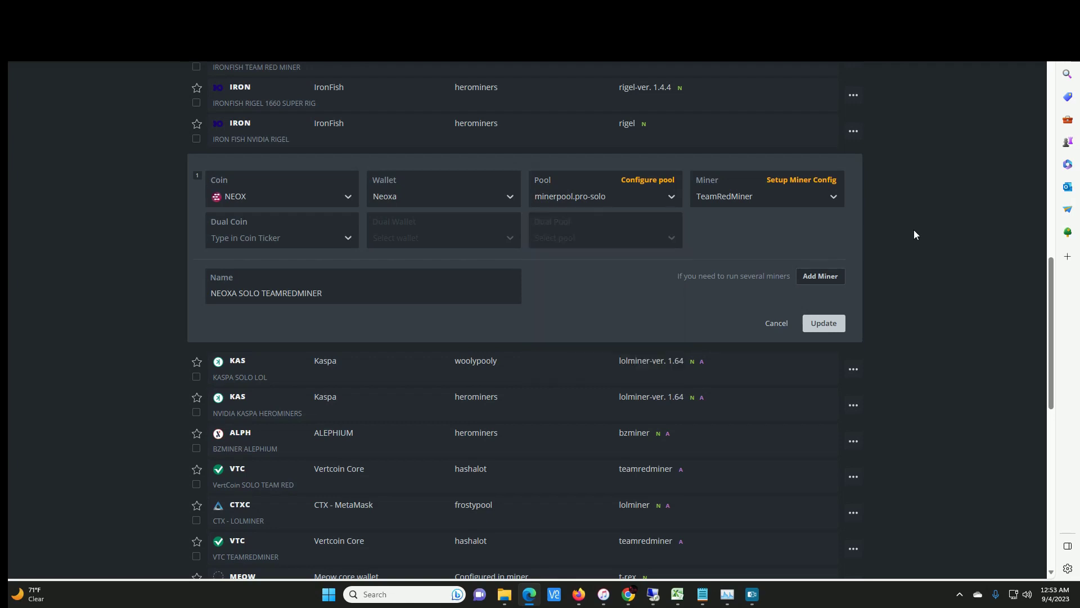
- Inspect TeamRedMiner's wallet and worker template setting, then cancel the flight sheet edit unchanged
{"action": "left_click", "coordinate": [795, 180]}
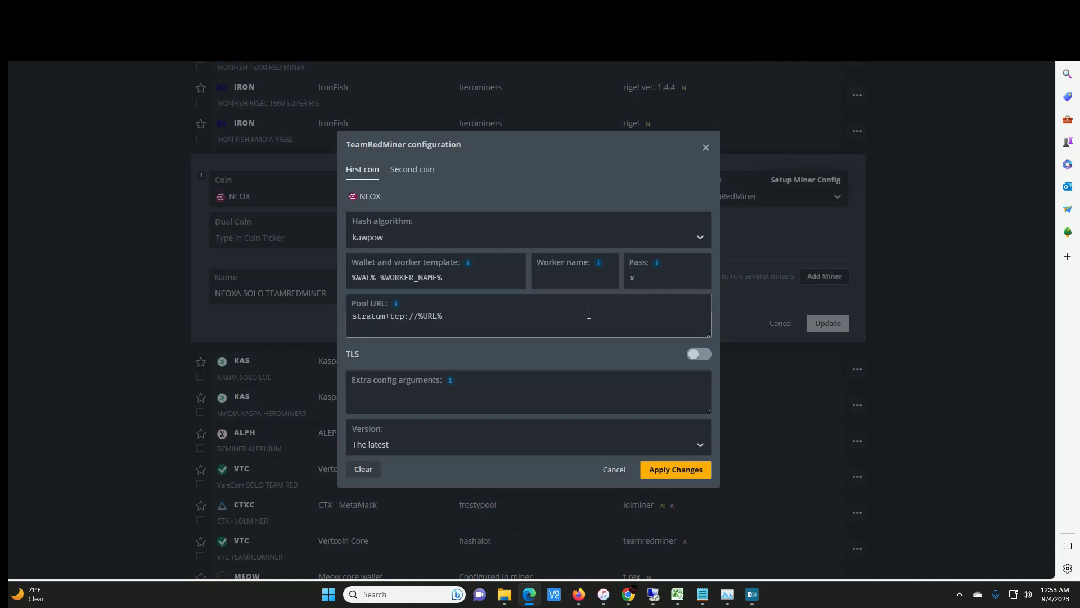
{"action": "left_click", "coordinate": [402, 257]}
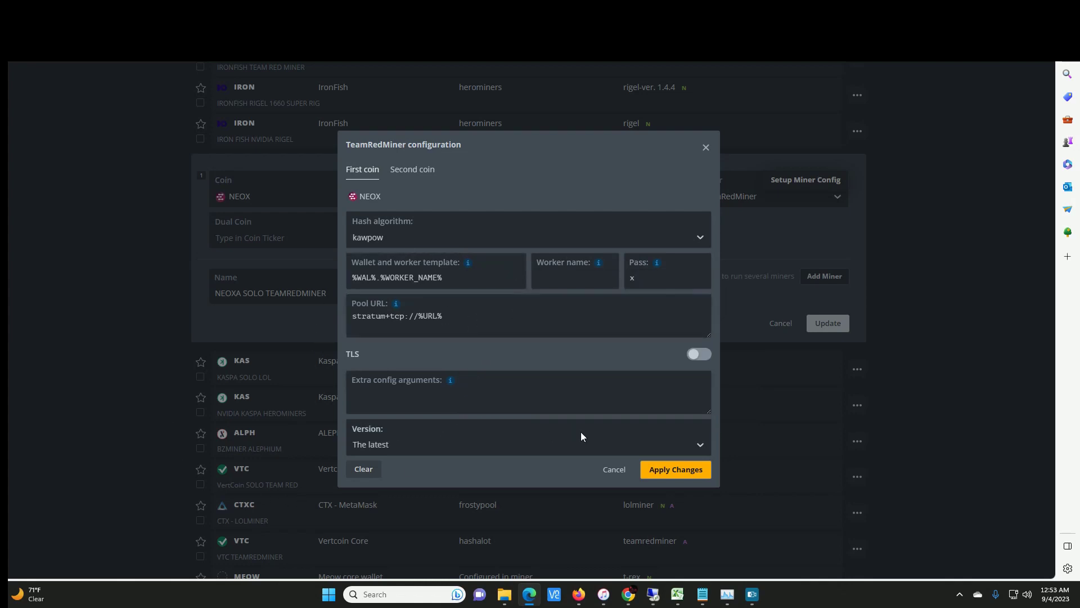
{"action": "left_click", "coordinate": [702, 149]}
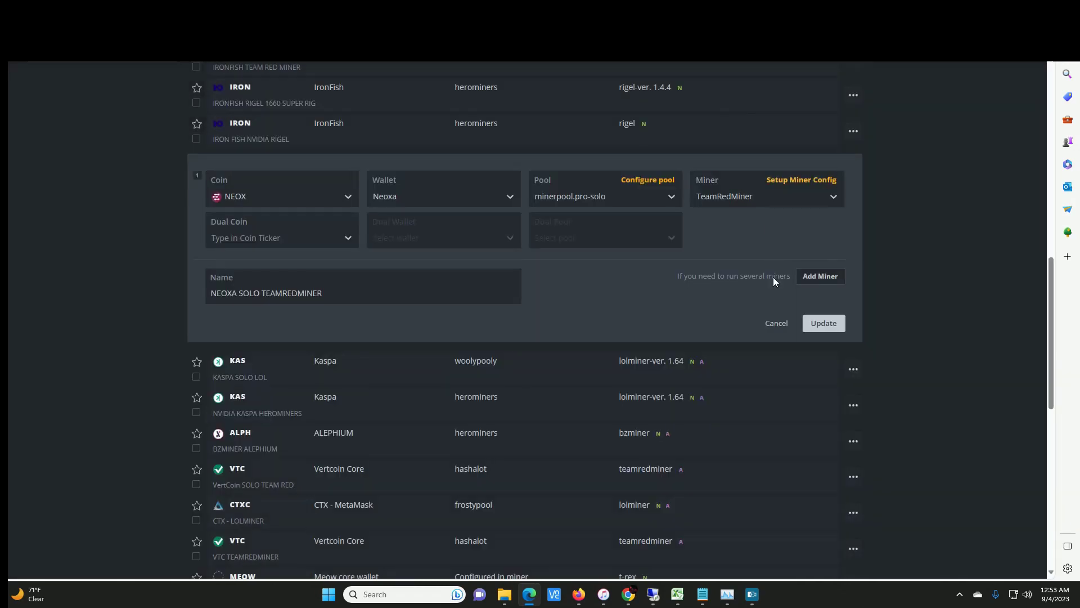
{"action": "left_click", "coordinate": [782, 325]}
{"action": "scroll", "coordinate": [971, 241], "scroll_direction": "up", "scroll_amount": 2}
{"action": "scroll", "coordinate": [970, 241], "scroll_direction": "up", "scroll_amount": 10}
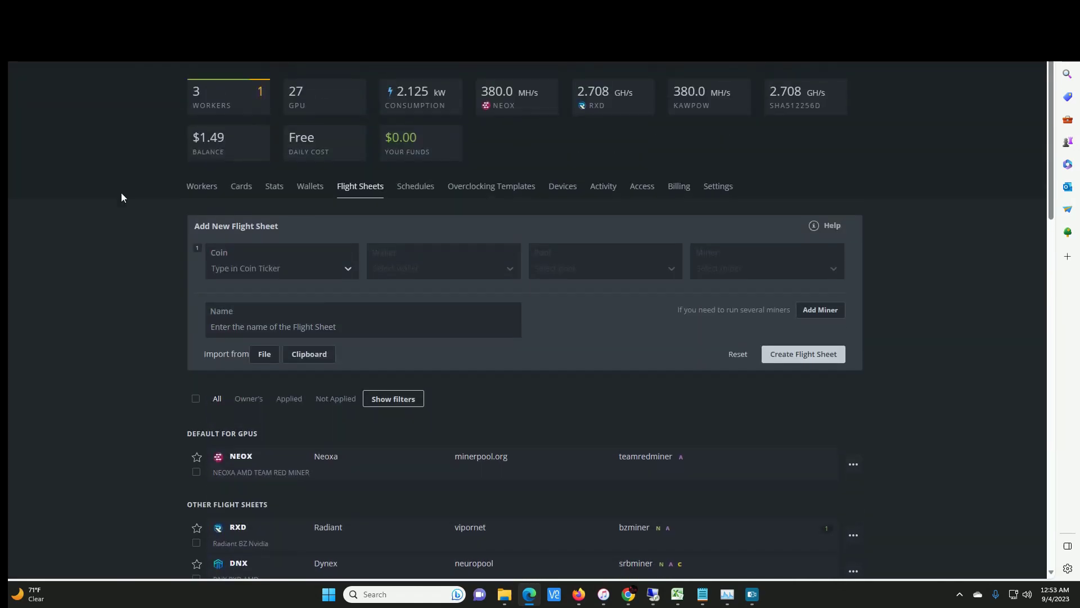
- Check Rig_1's Flight Sheet tab shows NEOXA SOLO TEAMREDMINER, then return to its Overview
{"action": "left_click", "coordinate": [203, 188]}
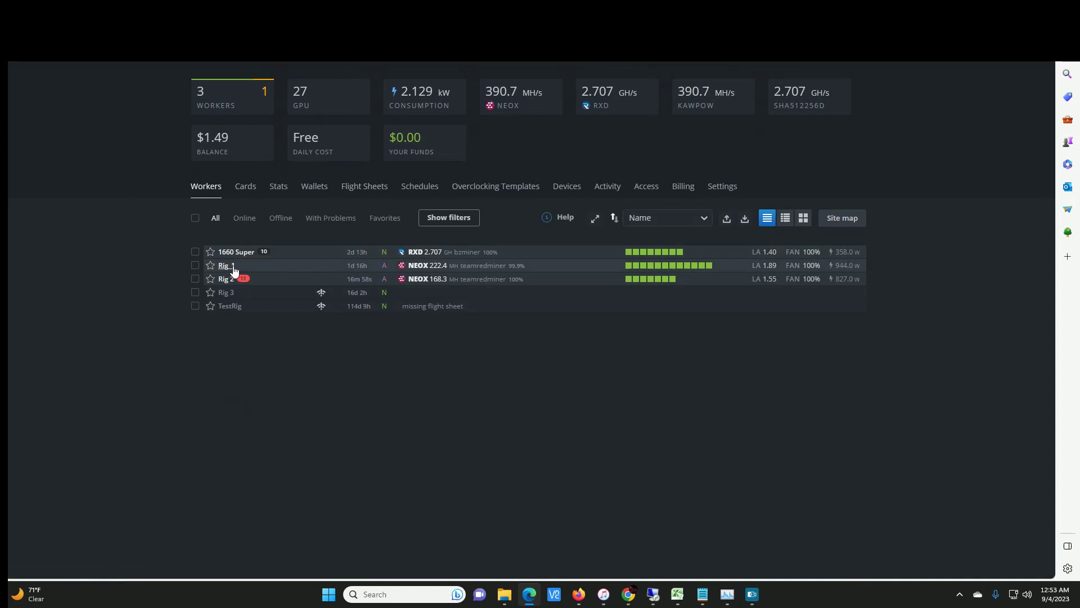
{"action": "left_click", "coordinate": [226, 271]}
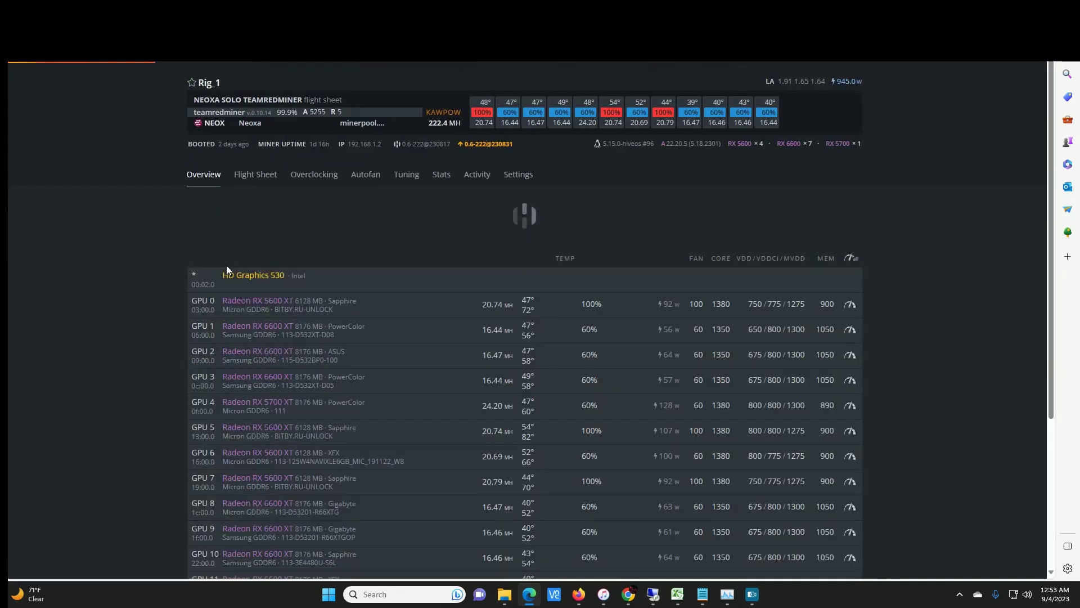
{"action": "left_click", "coordinate": [256, 175]}
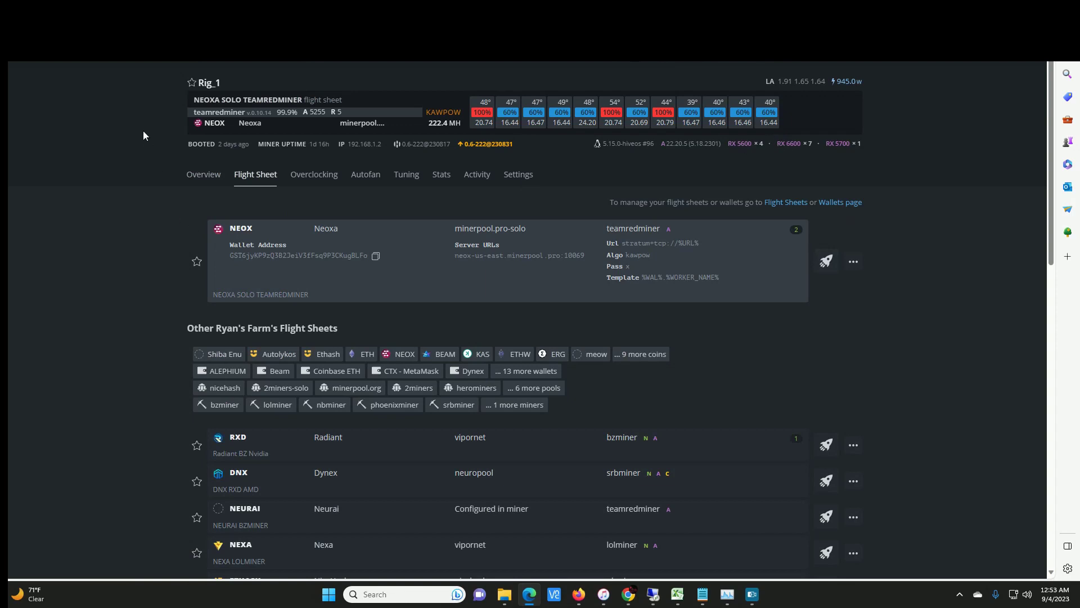
{"action": "left_click", "coordinate": [203, 175]}
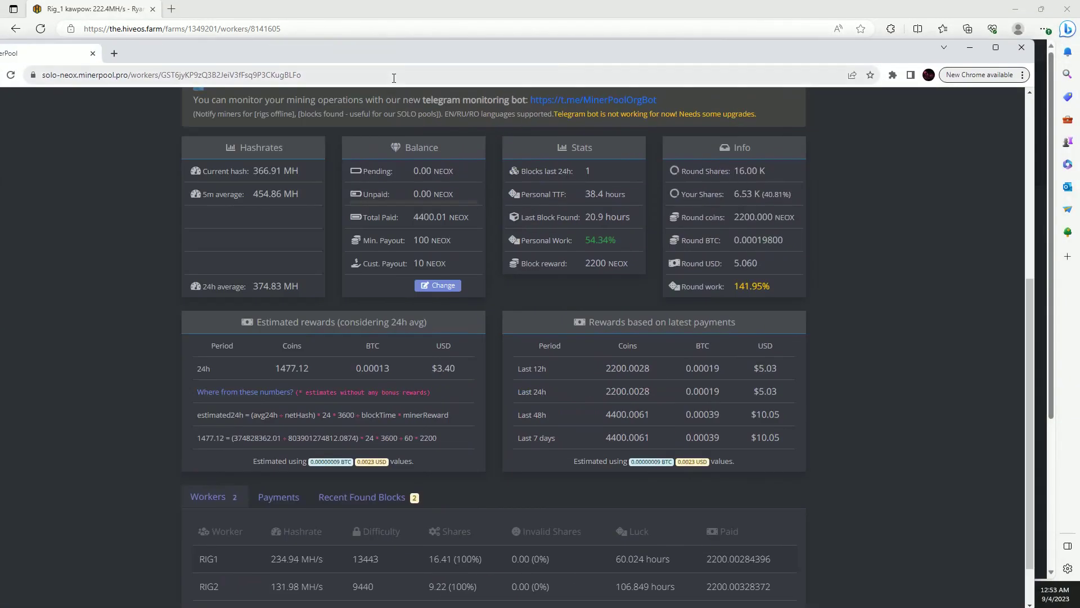
- Maximize the MinerPool window and scroll through the NEOX solo hashrates and worker payouts
{"action": "left_click", "coordinate": [995, 47]}
{"action": "scroll", "coordinate": [968, 363], "scroll_direction": "down", "scroll_amount": 2}
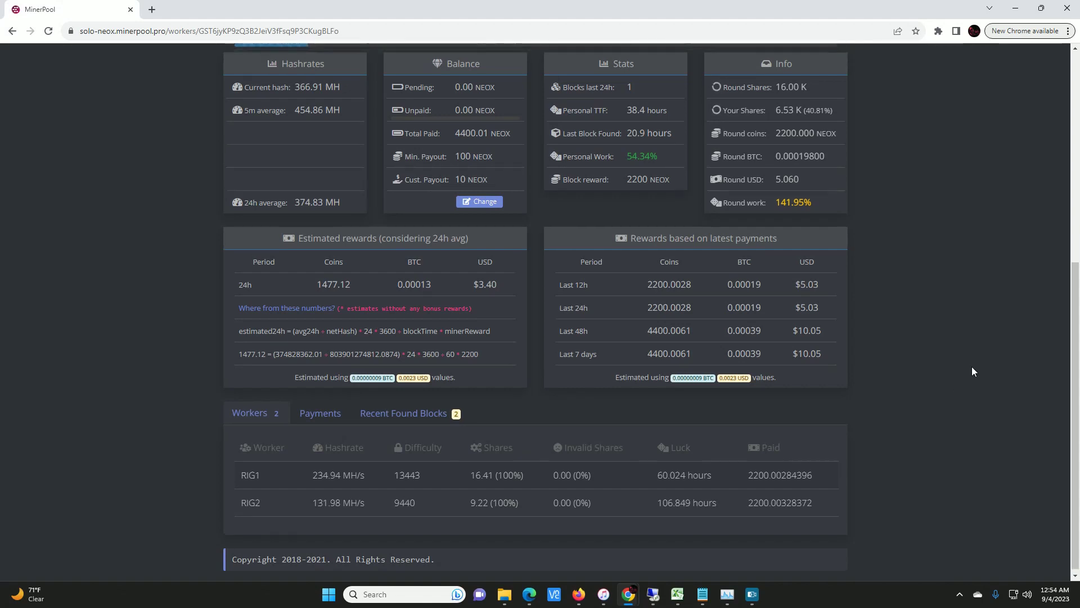
{"action": "scroll", "coordinate": [972, 367], "scroll_direction": "up", "scroll_amount": 4}
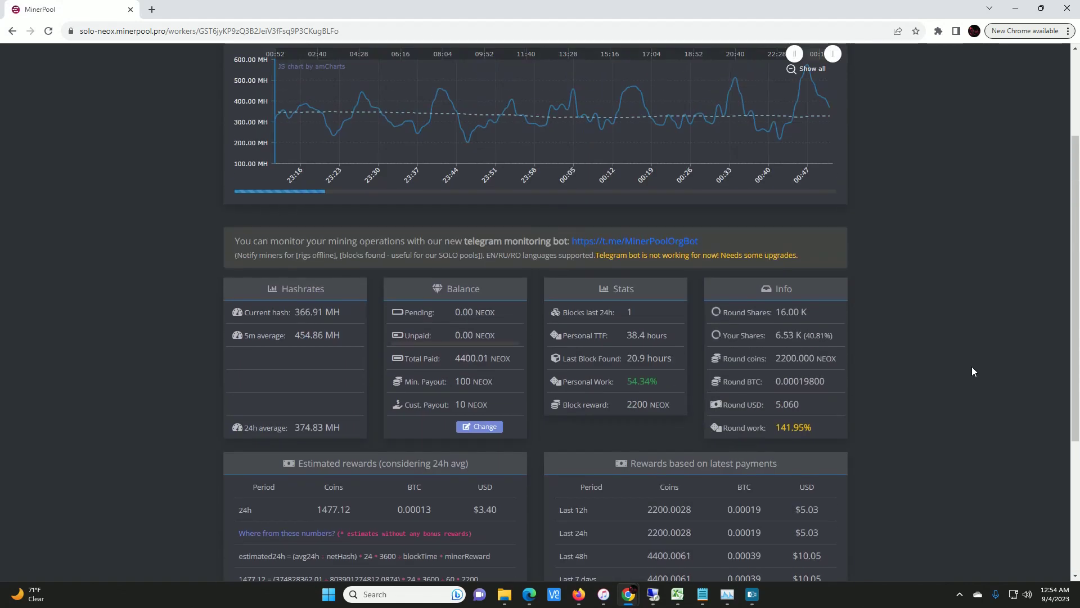
{"action": "scroll", "coordinate": [973, 372], "scroll_direction": "down", "scroll_amount": 4}
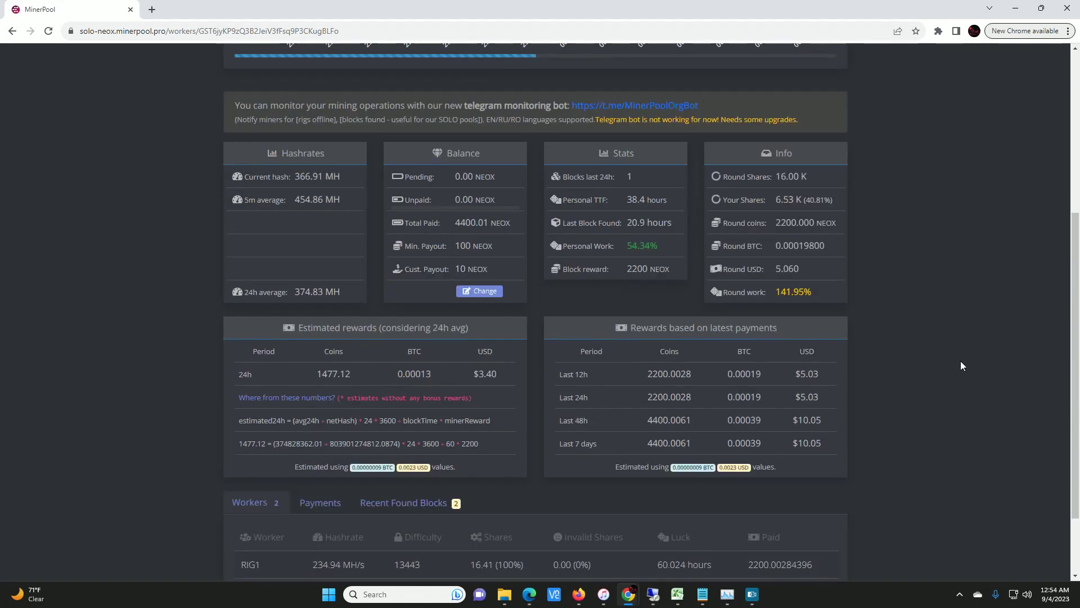
{"action": "scroll", "coordinate": [960, 366], "scroll_direction": "down", "scroll_amount": 1}
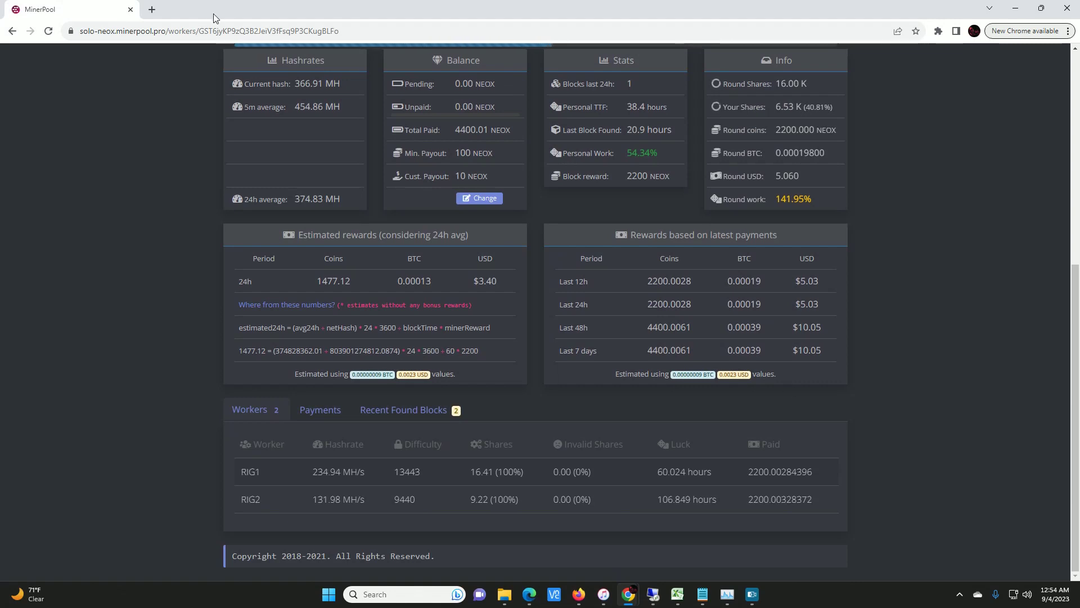
- View Rig_1's TeamRedMiner kawpow output in HiveOS, then return to the MinerPool stats page
{"action": "left_click", "coordinate": [1015, 8]}
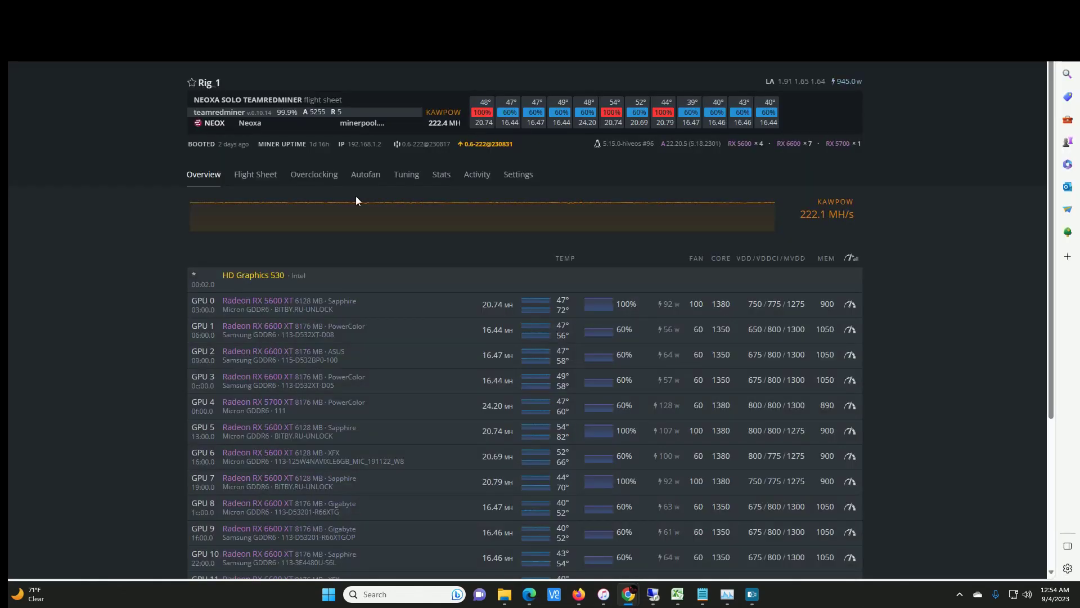
{"action": "scroll", "coordinate": [134, 420], "scroll_direction": "down", "scroll_amount": 4}
{"action": "scroll", "coordinate": [423, 162], "scroll_direction": "up", "scroll_amount": 3}
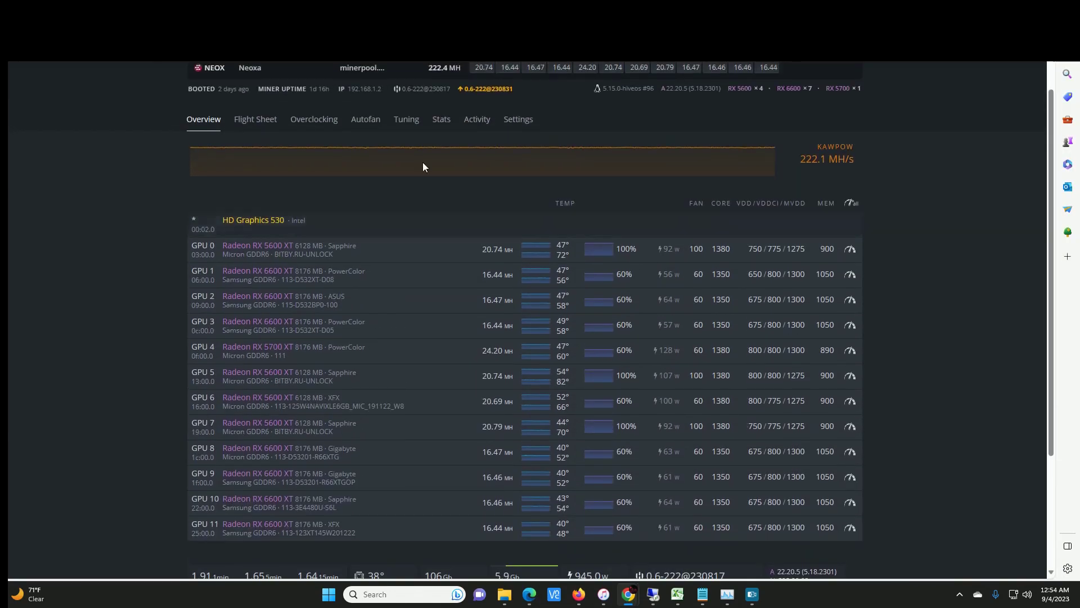
{"action": "left_click", "coordinate": [293, 56]}
{"action": "scroll", "coordinate": [70, 295], "scroll_direction": "up", "scroll_amount": 1}
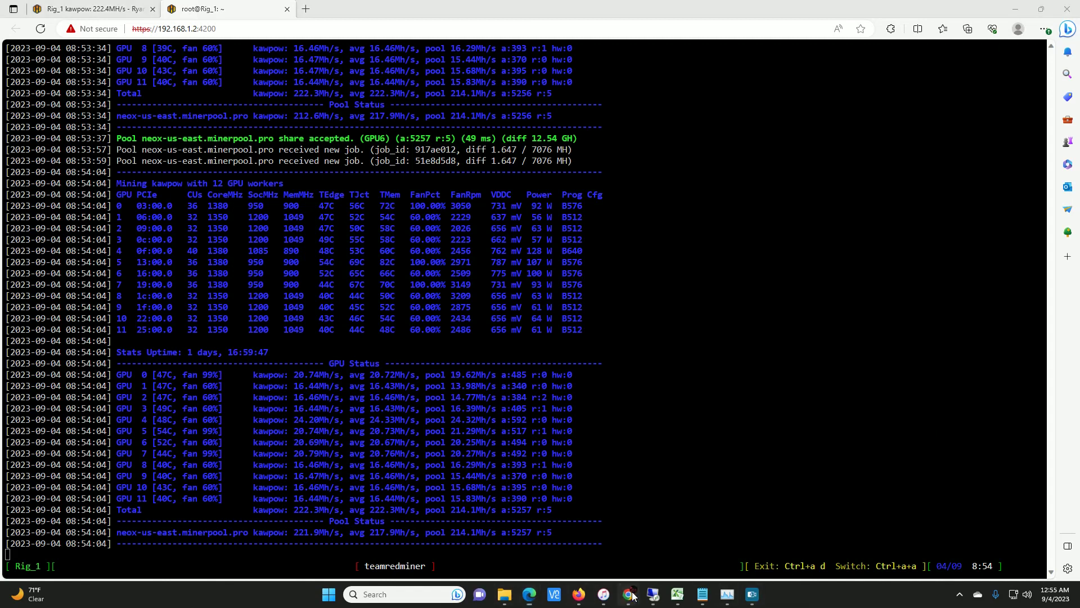
{"action": "mouse_move", "coordinate": [633, 595]}
{"action": "left_click", "coordinate": [773, 556]}
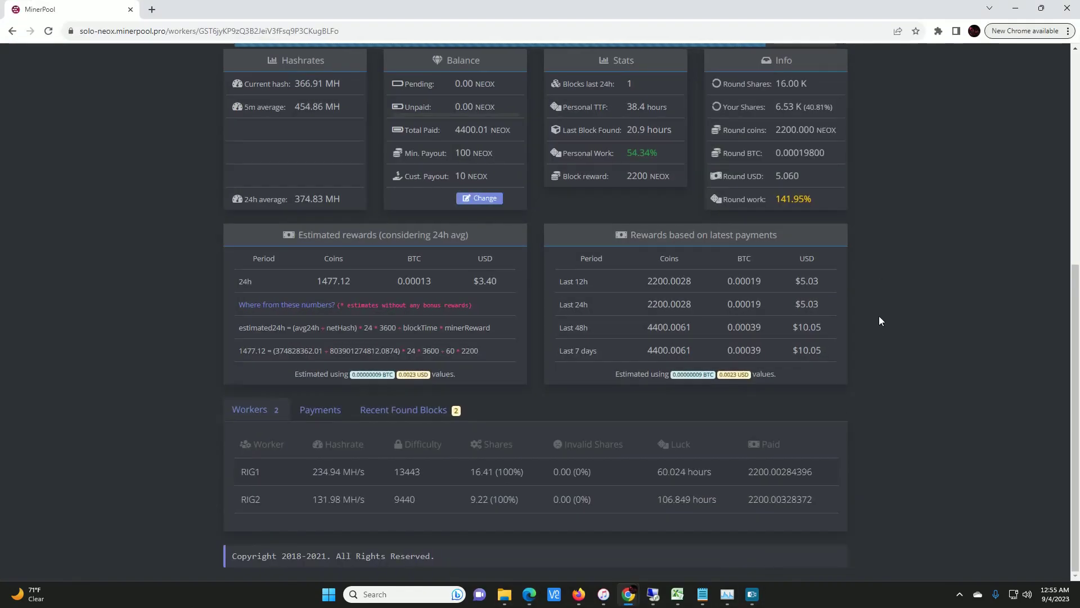
- Scroll between the hashrate chart and Workers table showing RIG1 211.44 and RIG2 148.47 MH/s
{"action": "scroll", "coordinate": [898, 338], "scroll_direction": "up", "scroll_amount": 2}
{"action": "scroll", "coordinate": [898, 338], "scroll_direction": "up", "scroll_amount": 4}
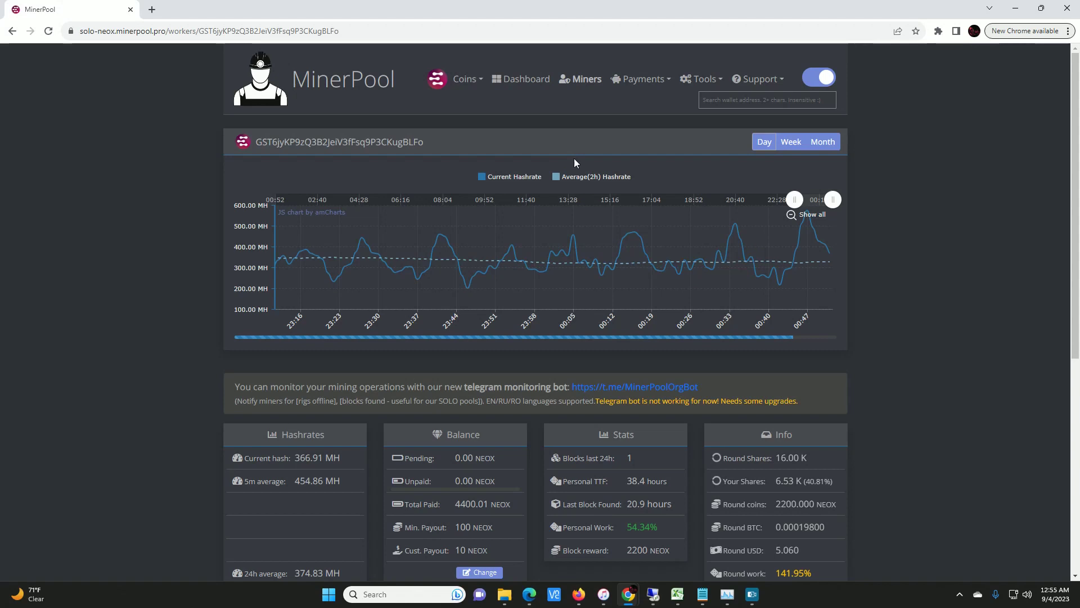
{"action": "scroll", "coordinate": [979, 271], "scroll_direction": "down", "scroll_amount": 7}
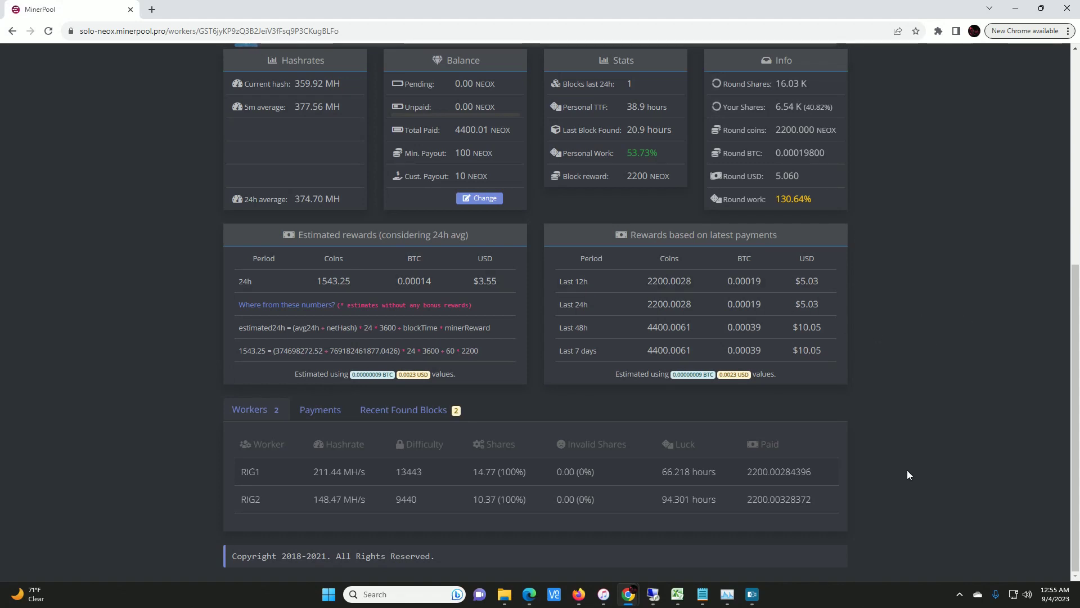
{"action": "scroll", "coordinate": [907, 475], "scroll_direction": "up", "scroll_amount": 4}
{"action": "scroll", "coordinate": [907, 475], "scroll_direction": "down", "scroll_amount": 3}
{"action": "scroll", "coordinate": [907, 471], "scroll_direction": "down", "scroll_amount": 1}
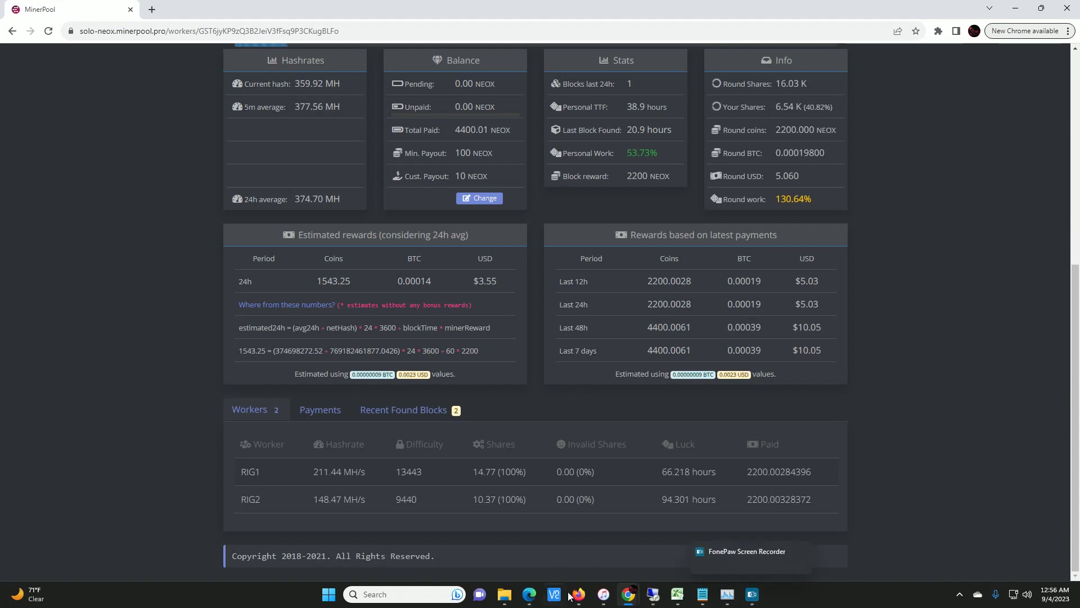
- Switch to the 'wallets' remote session and show Neoxa Core's overview with 69,621.01 NEOX available
{"action": "left_click", "coordinate": [653, 594]}
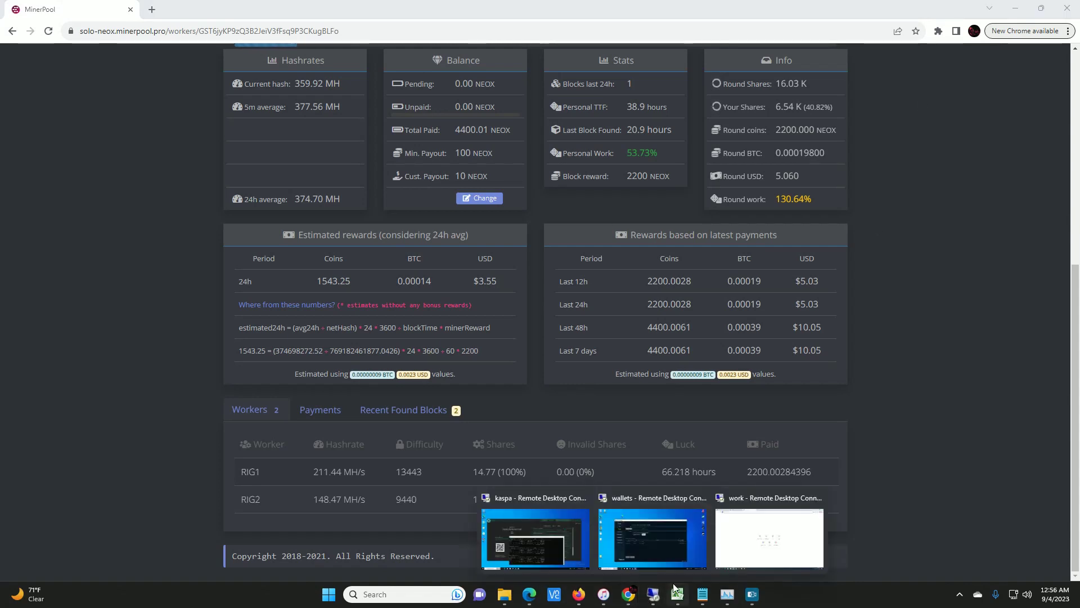
{"action": "left_click", "coordinate": [672, 539]}
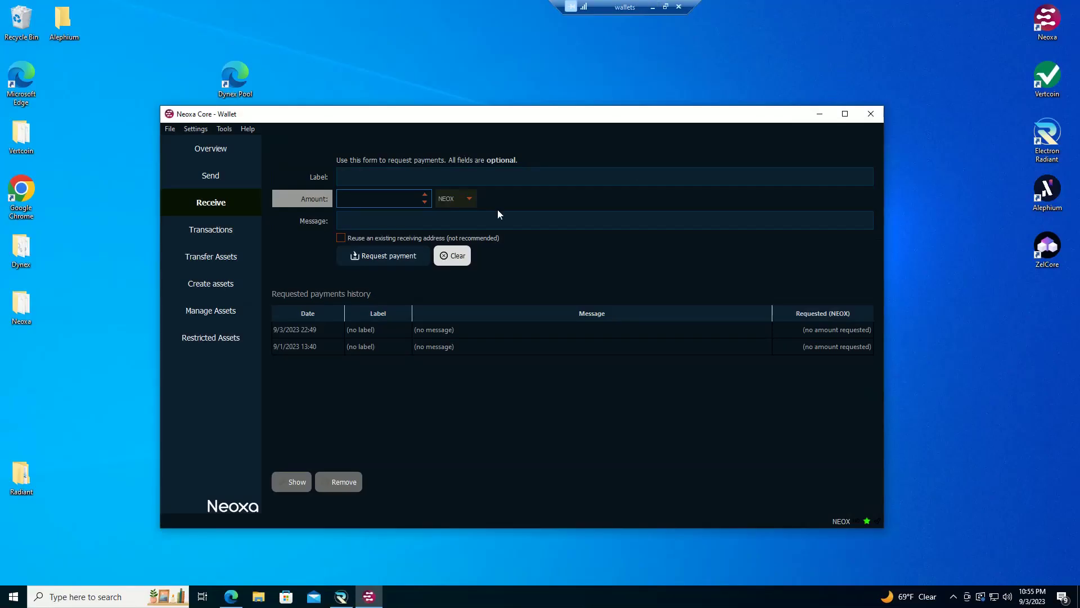
{"action": "left_click", "coordinate": [233, 150]}
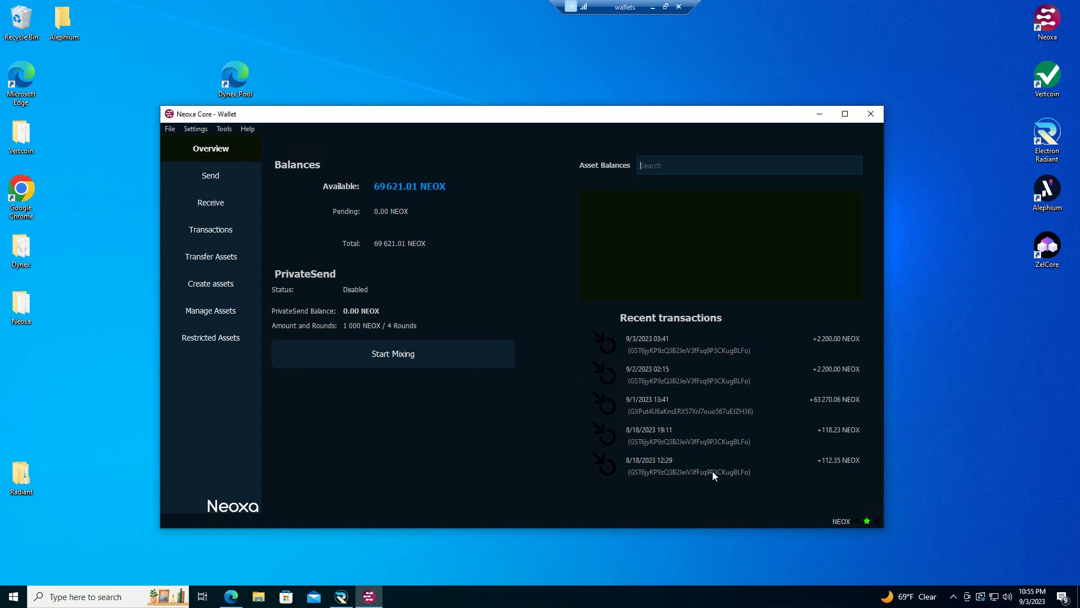
{"action": "mouse_move", "coordinate": [712, 472]}
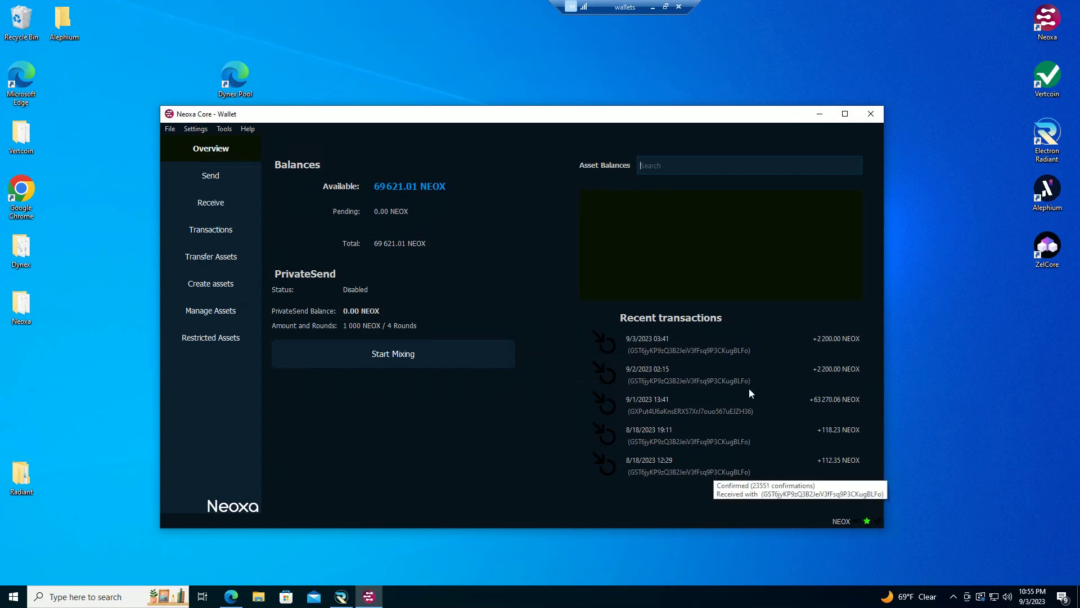
{"action": "mouse_move", "coordinate": [613, 395]}
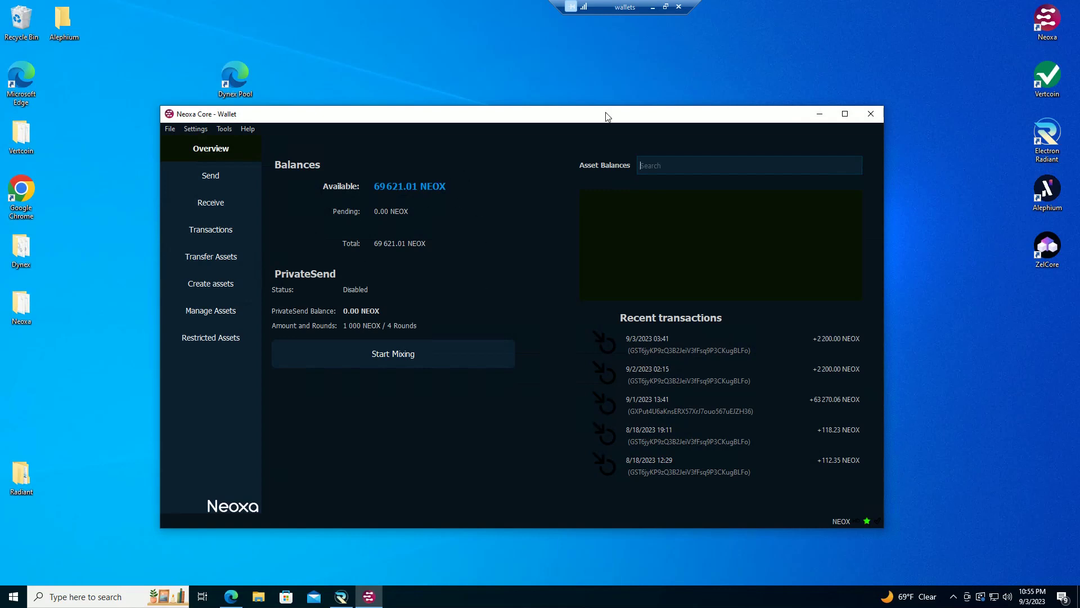
{"action": "left_click_drag", "start_coordinate": [612, 121], "coordinate": [637, 108]}
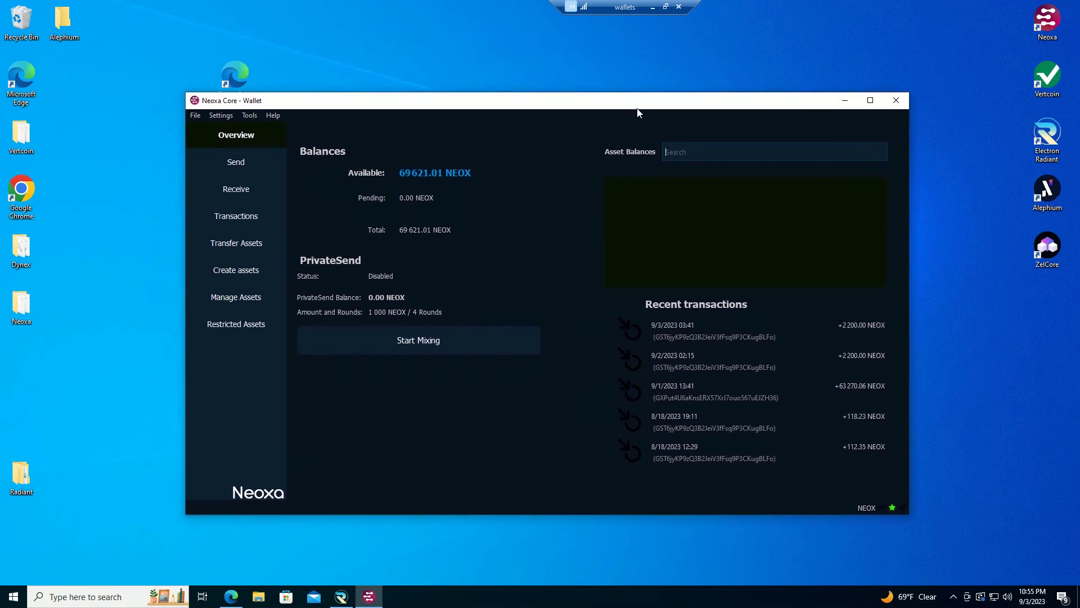